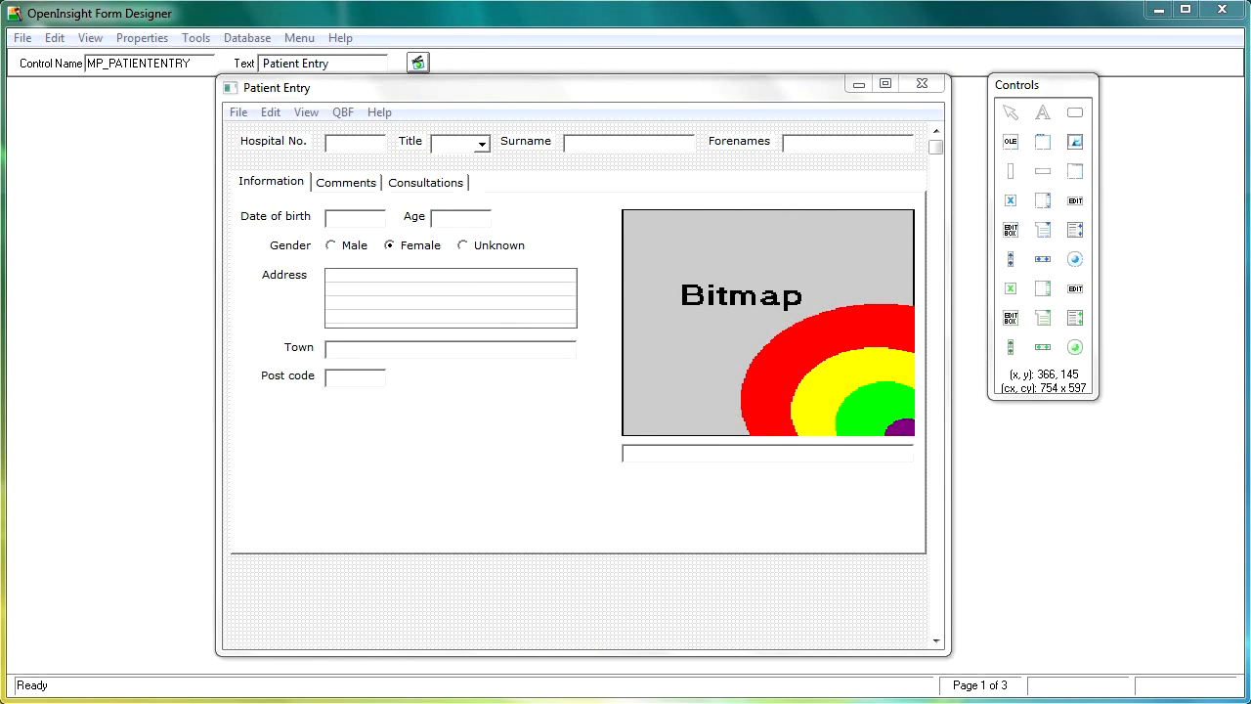
Switch to Windows Explorer and look at the image files in C:\Revsoft92F\Clinic Data\Images.
key(alt+Tab)
drag(403, 155, 530, 58)
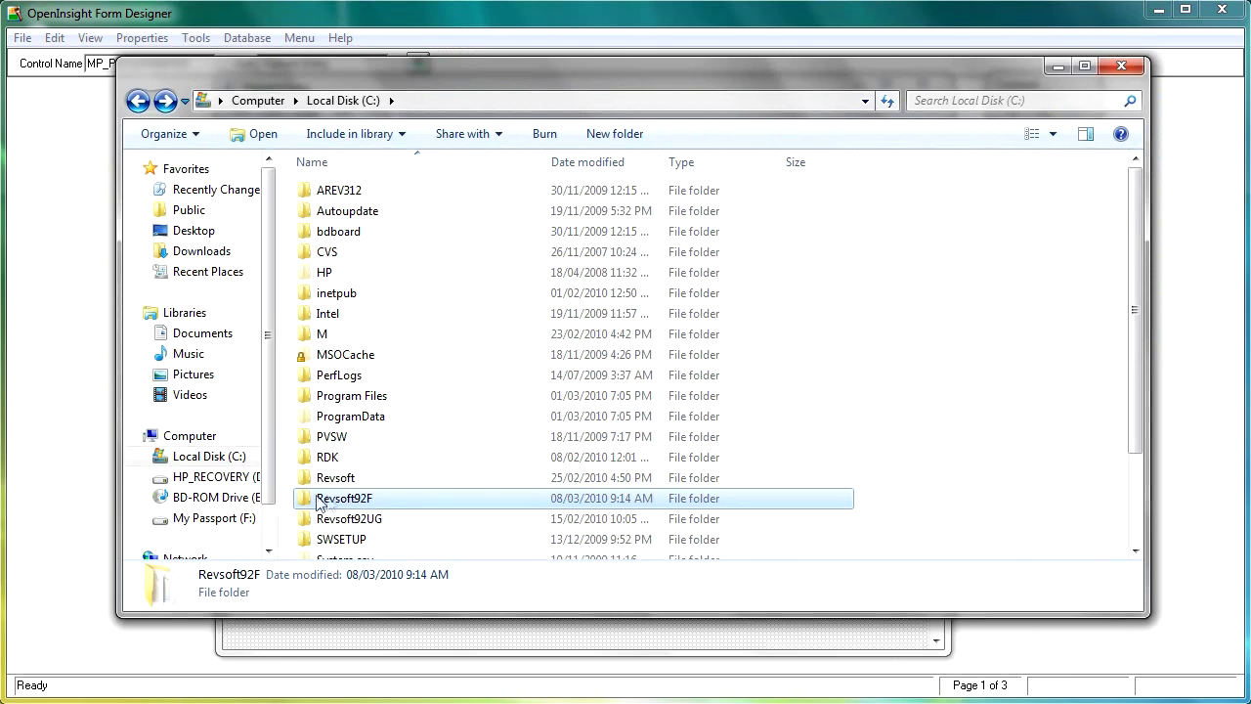
double_click(381, 503)
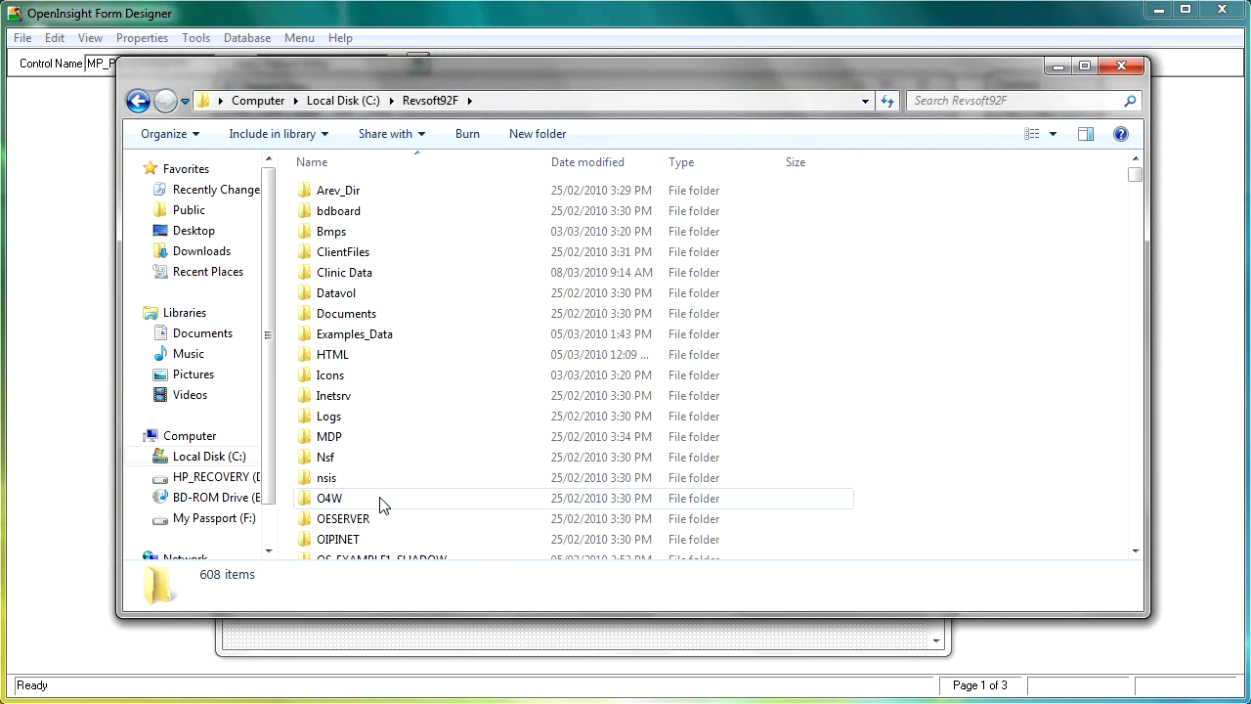
double_click(364, 281)
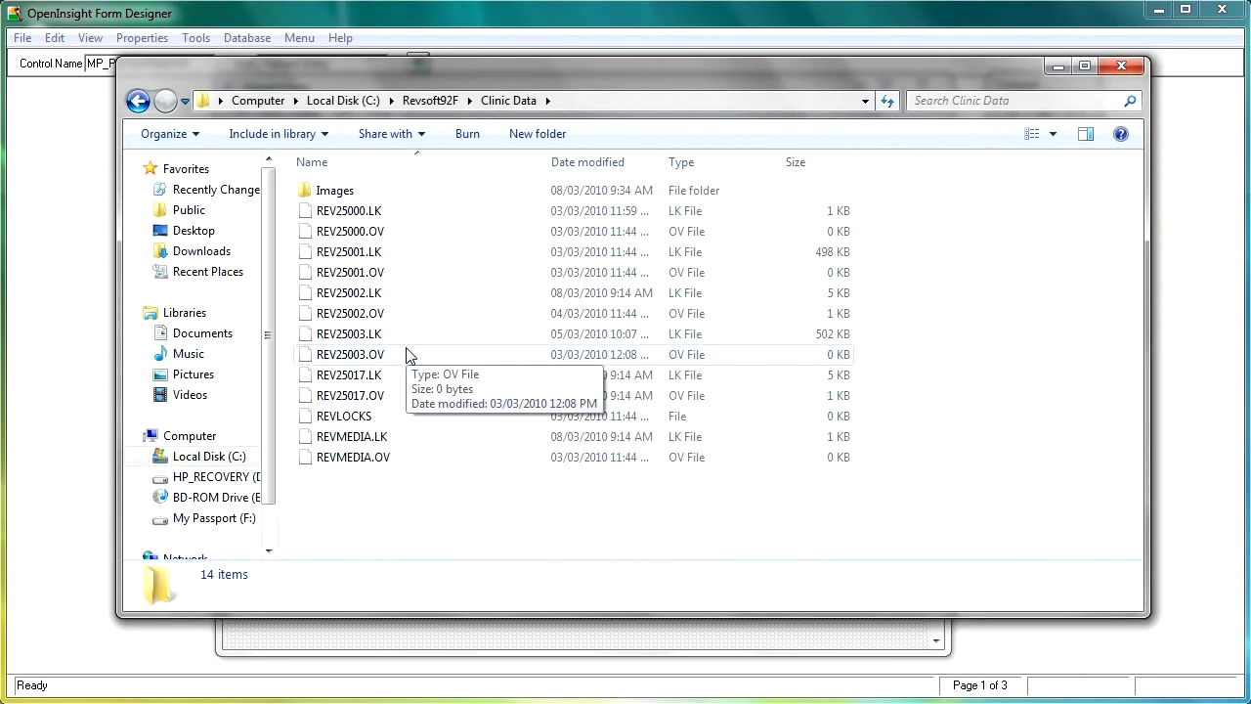
click(343, 192)
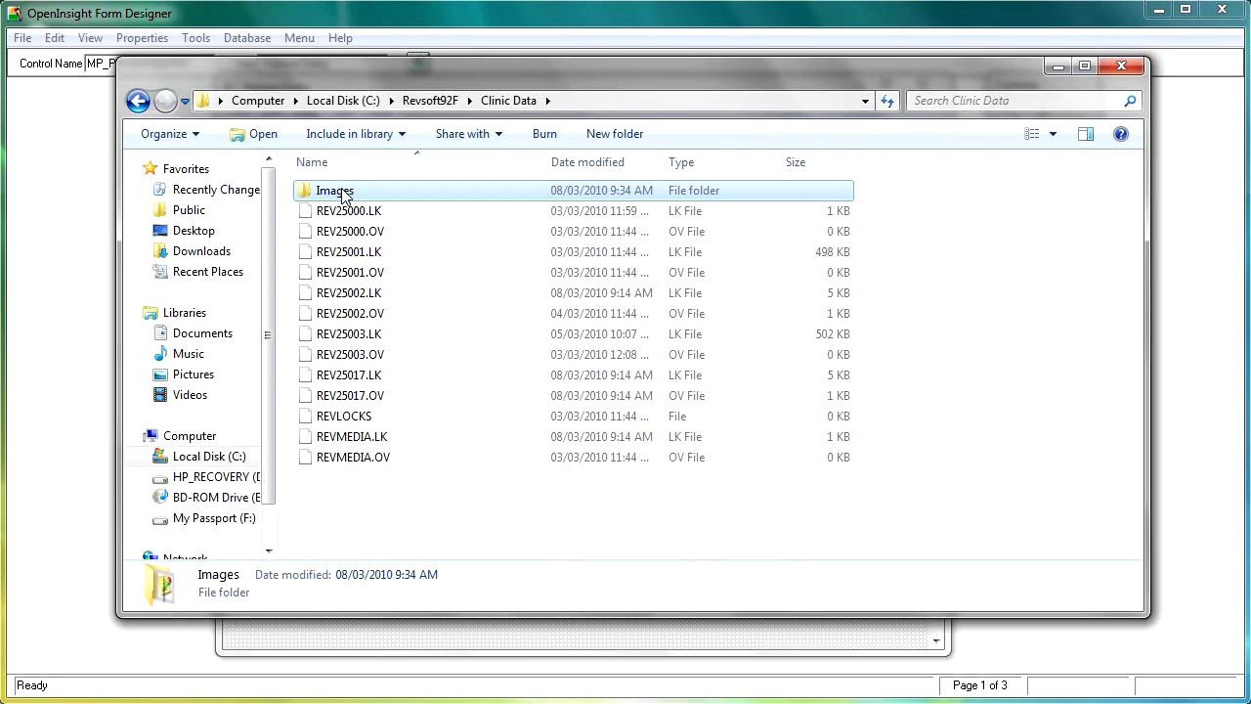
double_click(342, 194)
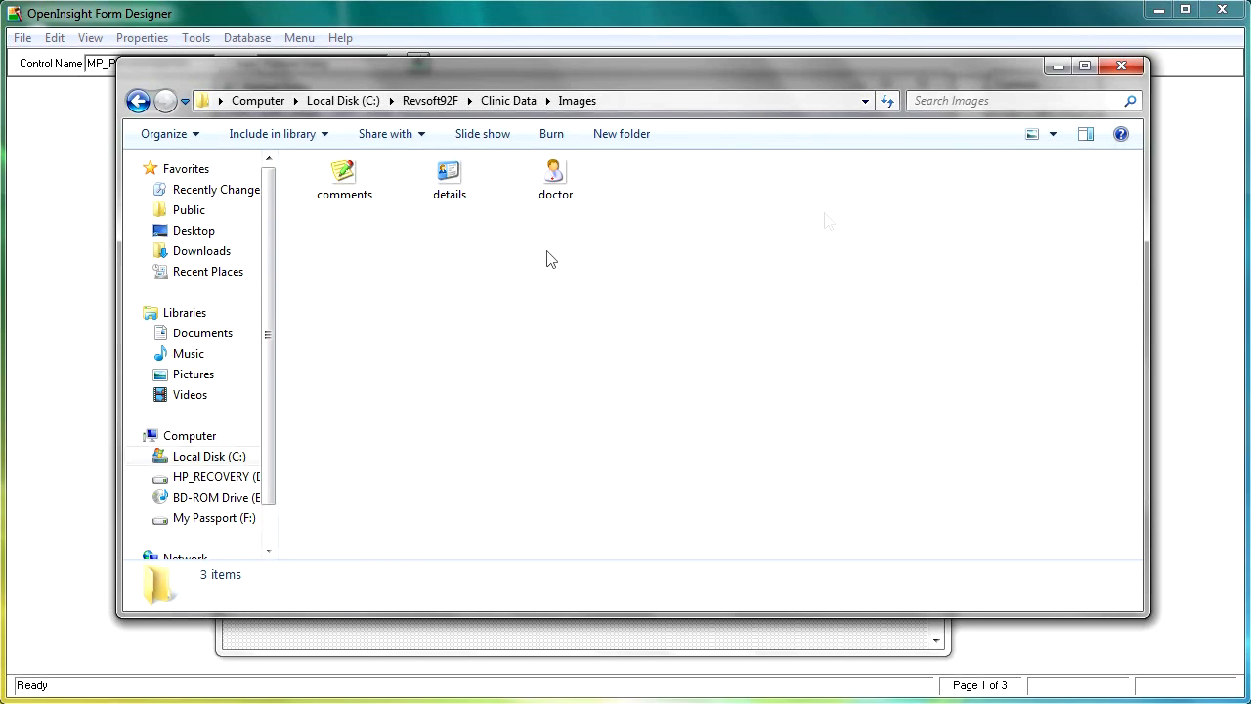
click(1056, 66)
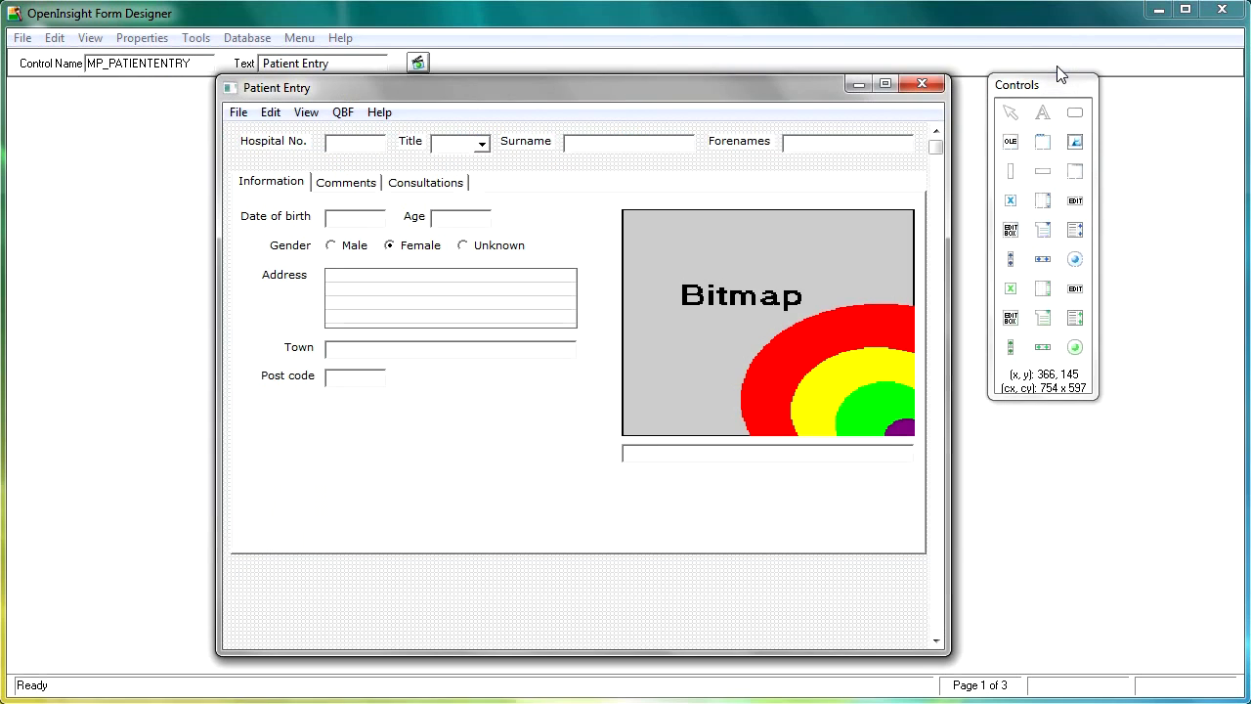
Inspect the bitmap choices for the Information tab in the Patient Entry form's tab control properties, then cancel the dialog.
double_click(525, 515)
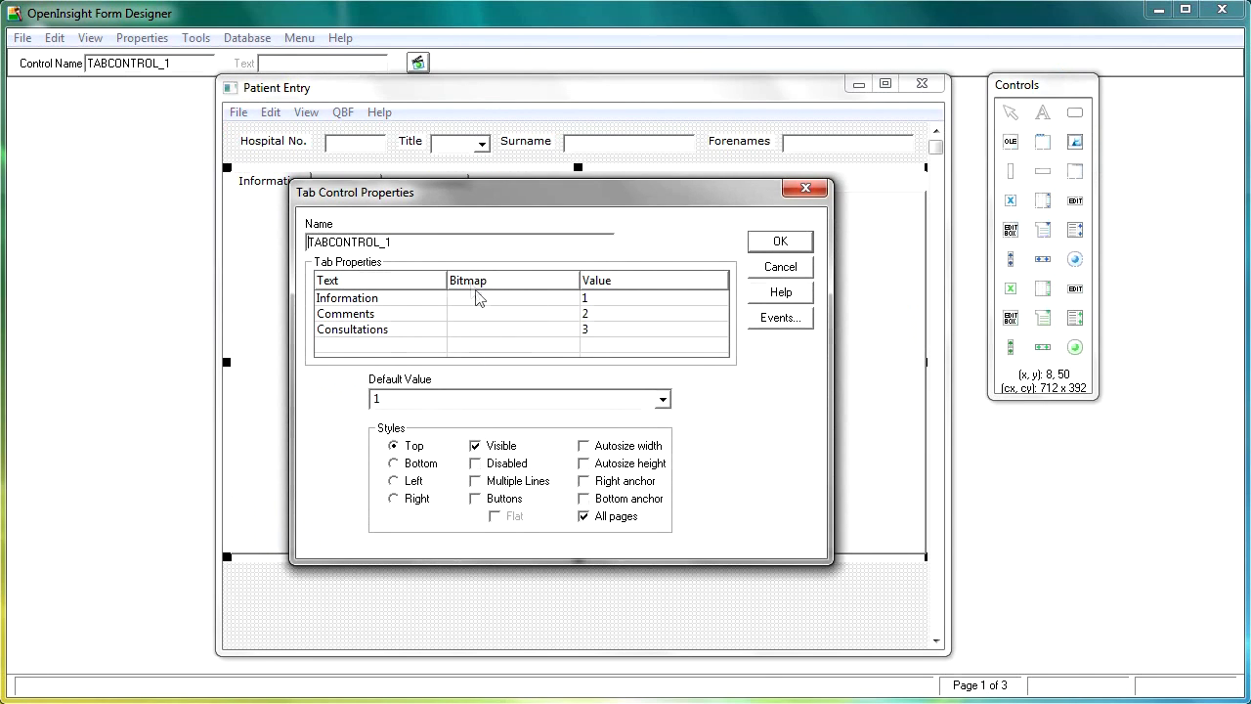
click(573, 299)
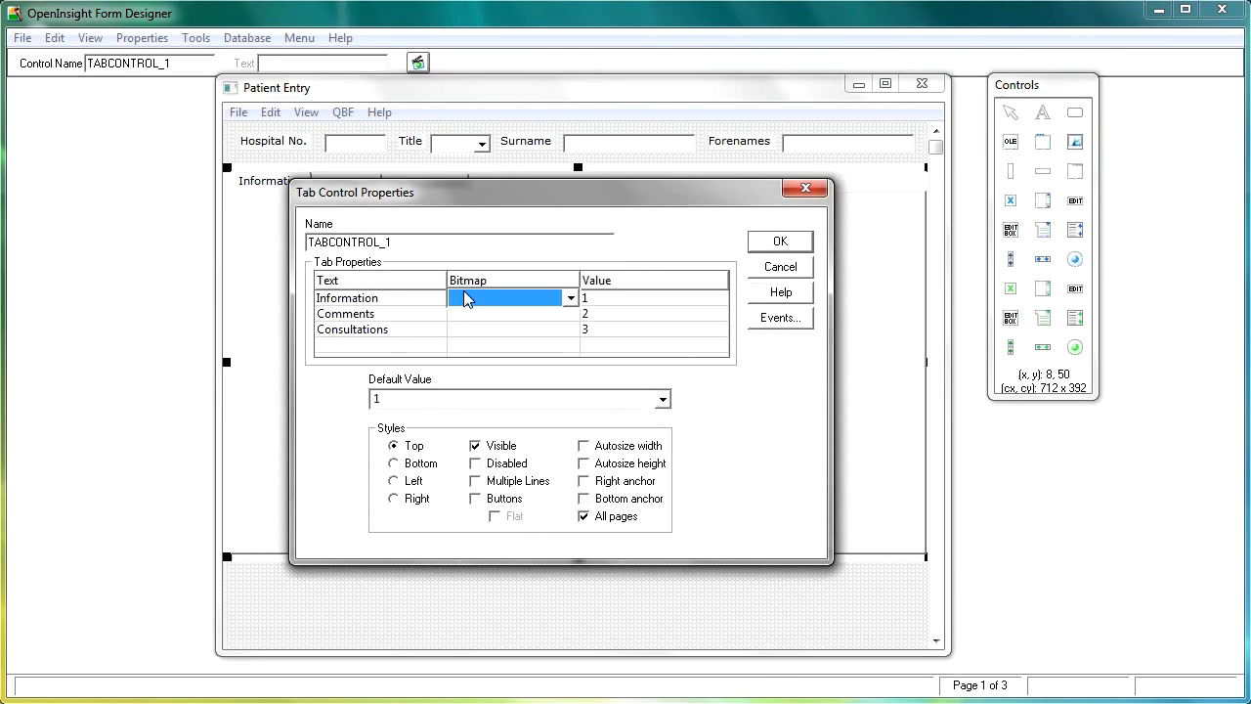
click(572, 300)
mouse_move(575, 342)
mouse_down()
mouse_move(576, 454)
mouse_move(573, 326)
mouse_up()
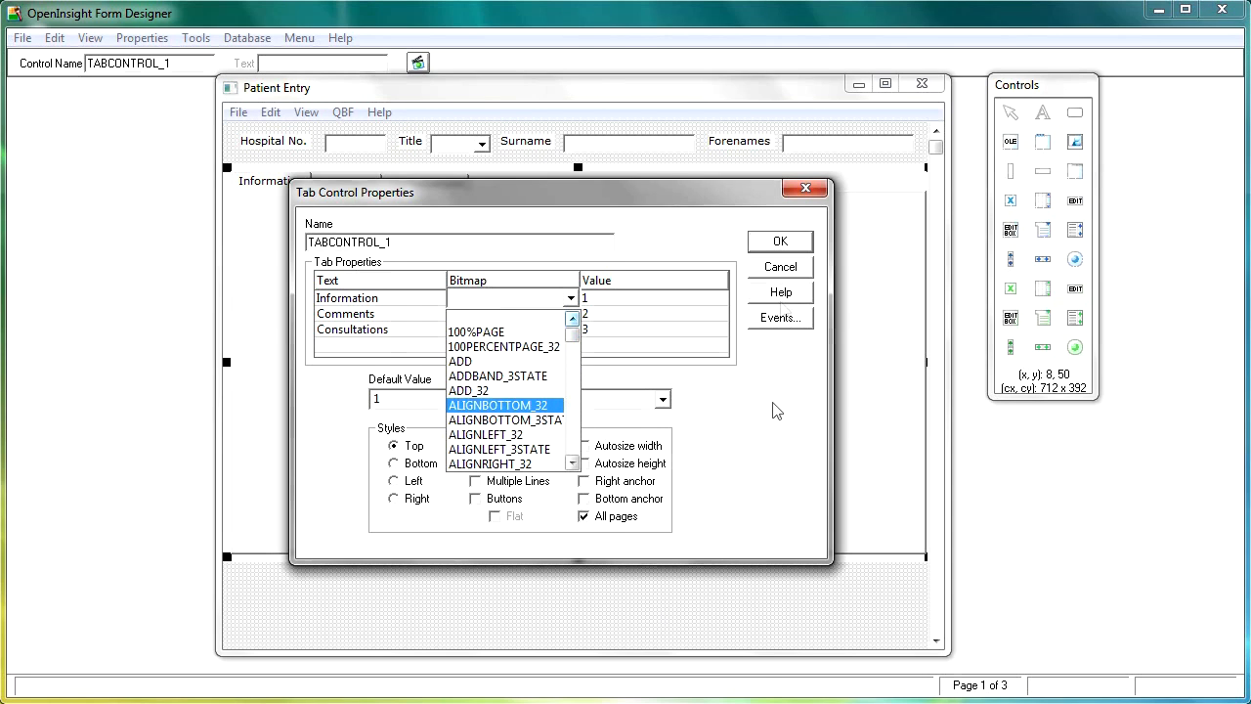
click(787, 271)
click(781, 267)
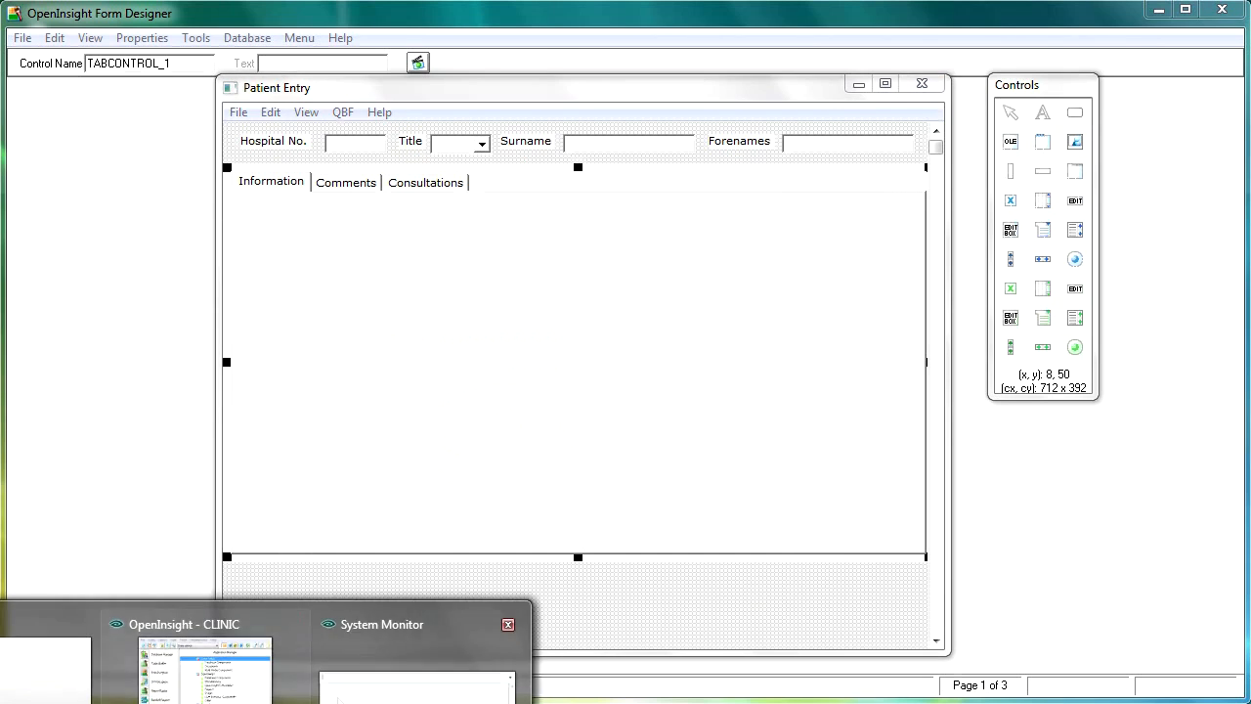
Switch to the OpenInsight Application Manager and start a new transparent image entity of class BMP.
click(282, 690)
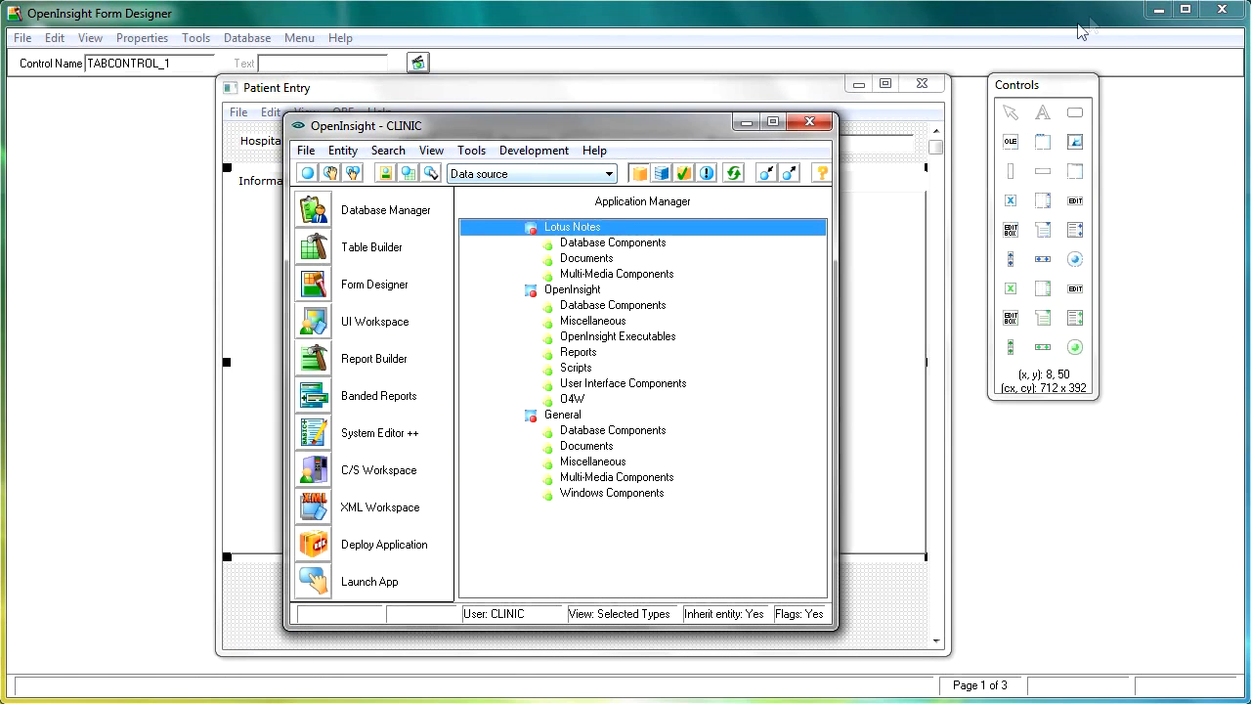
click(1161, 11)
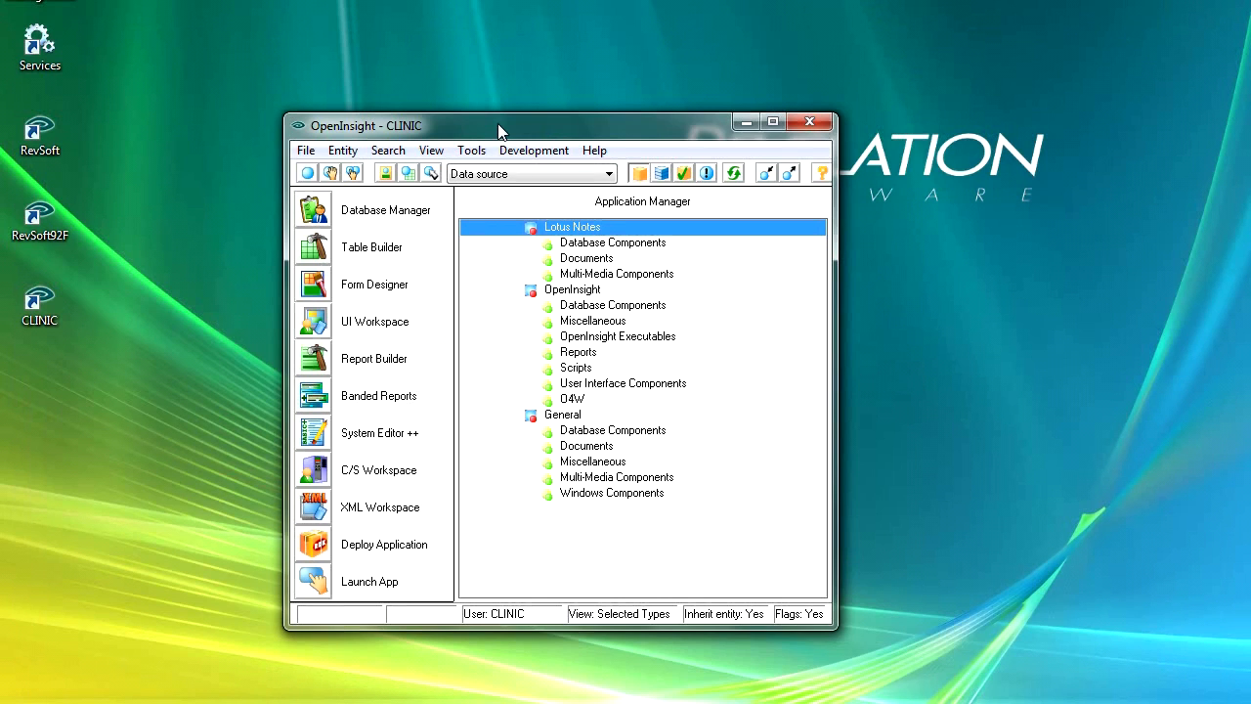
click(344, 156)
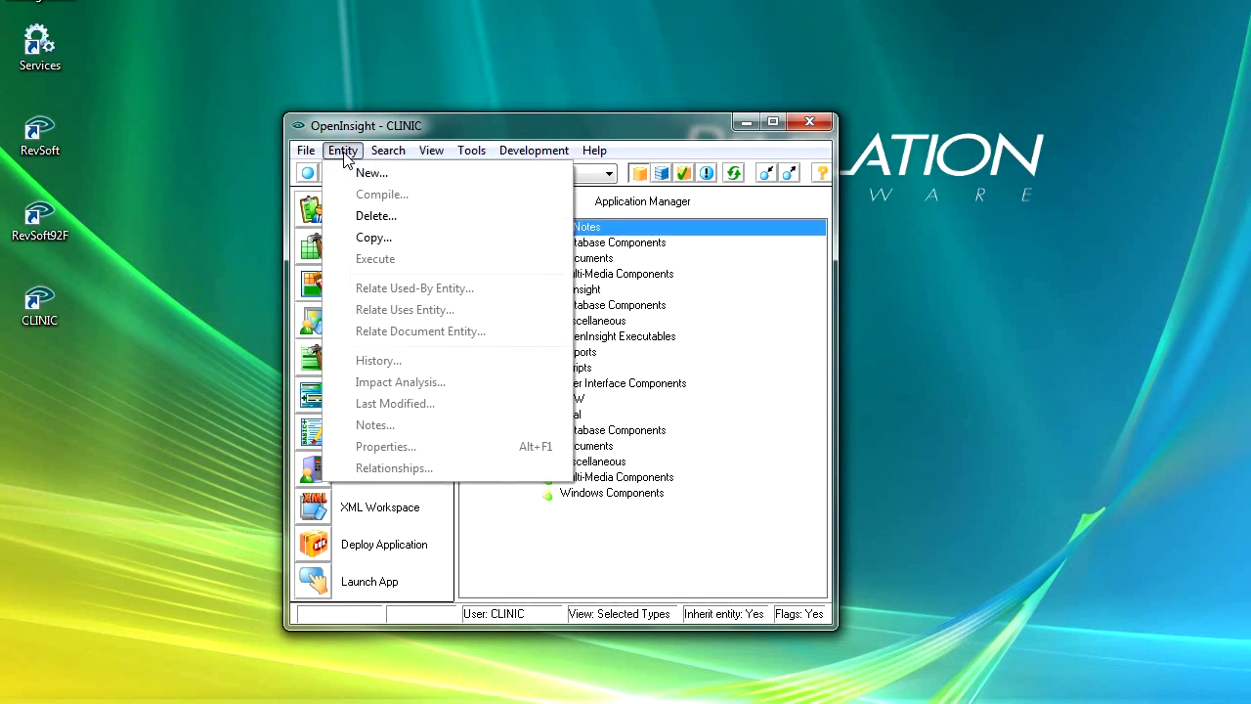
click(374, 174)
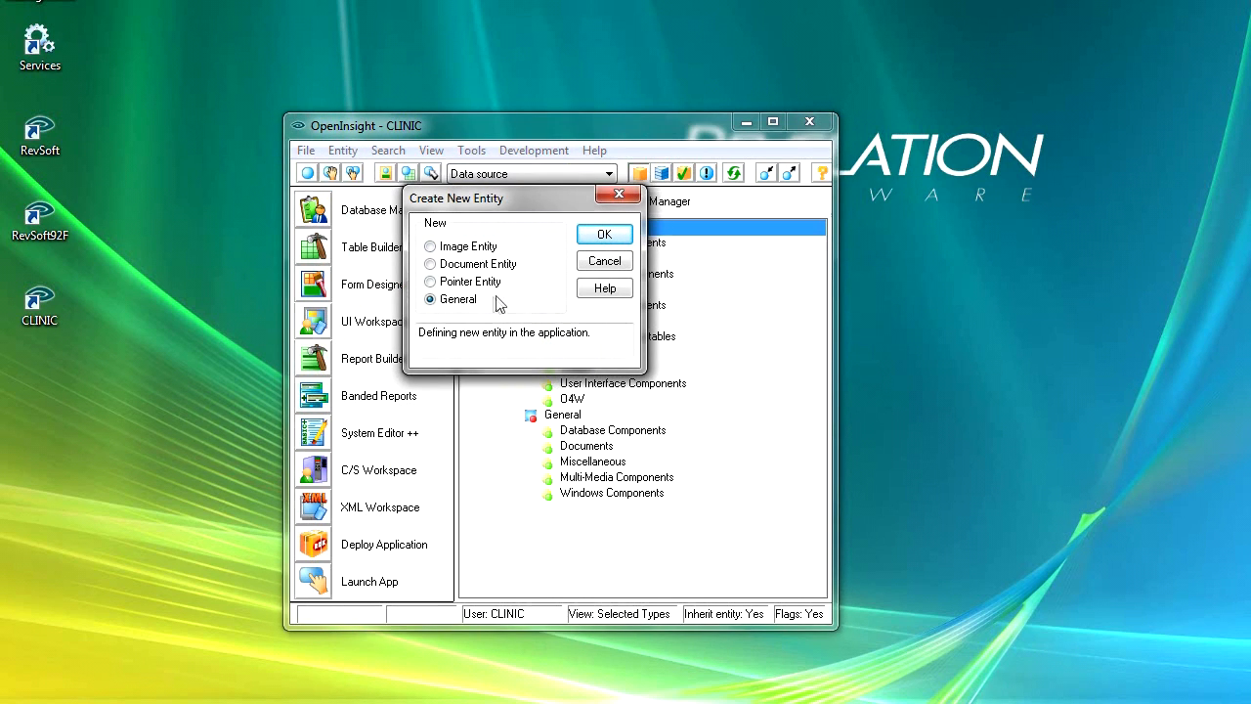
click(430, 247)
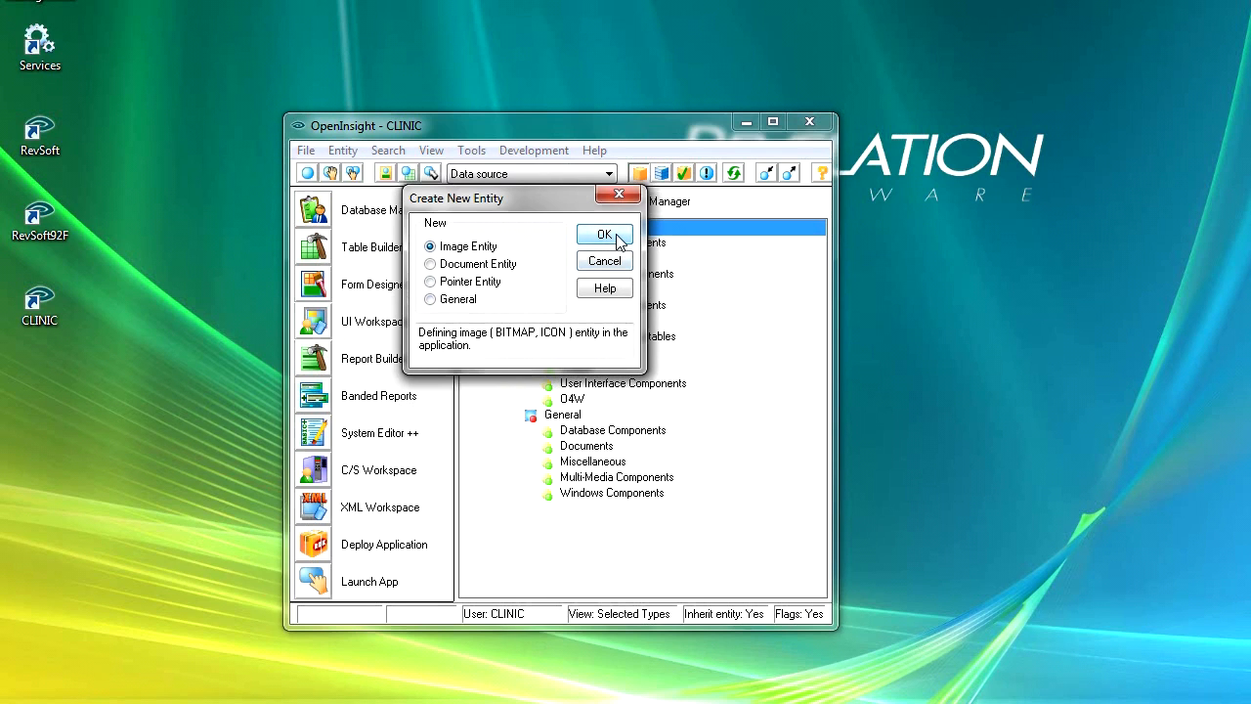
click(605, 235)
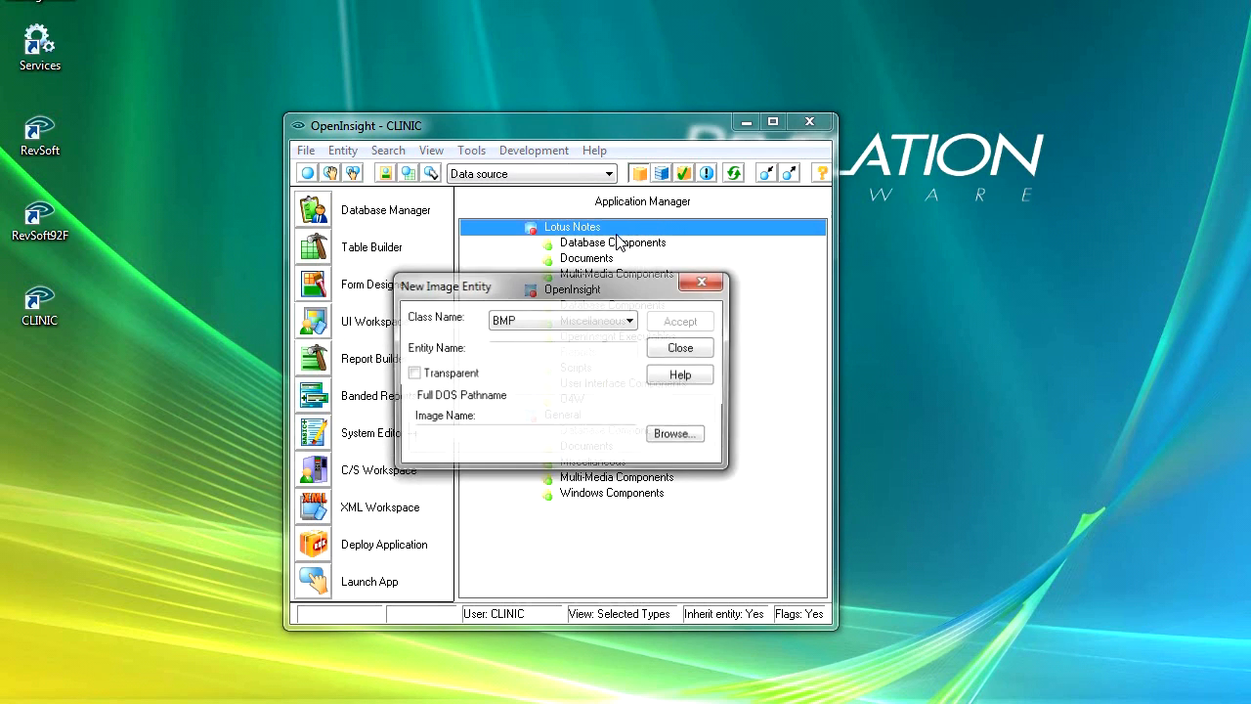
click(631, 323)
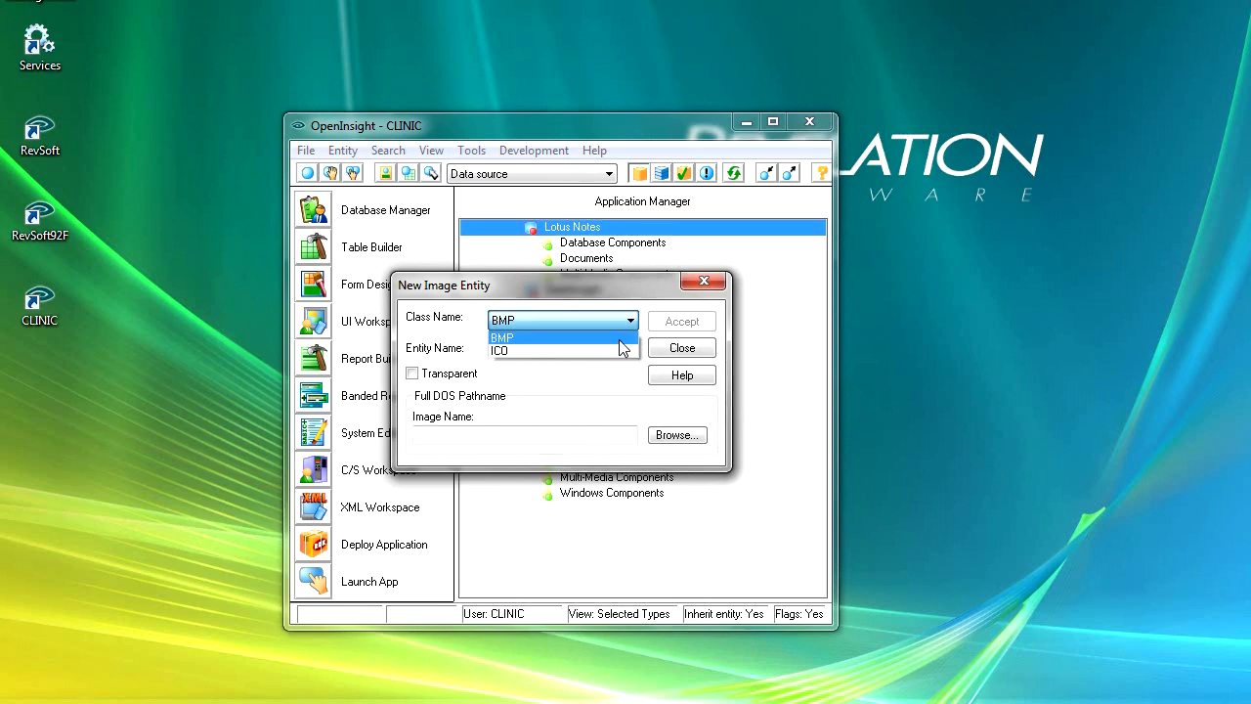
click(622, 344)
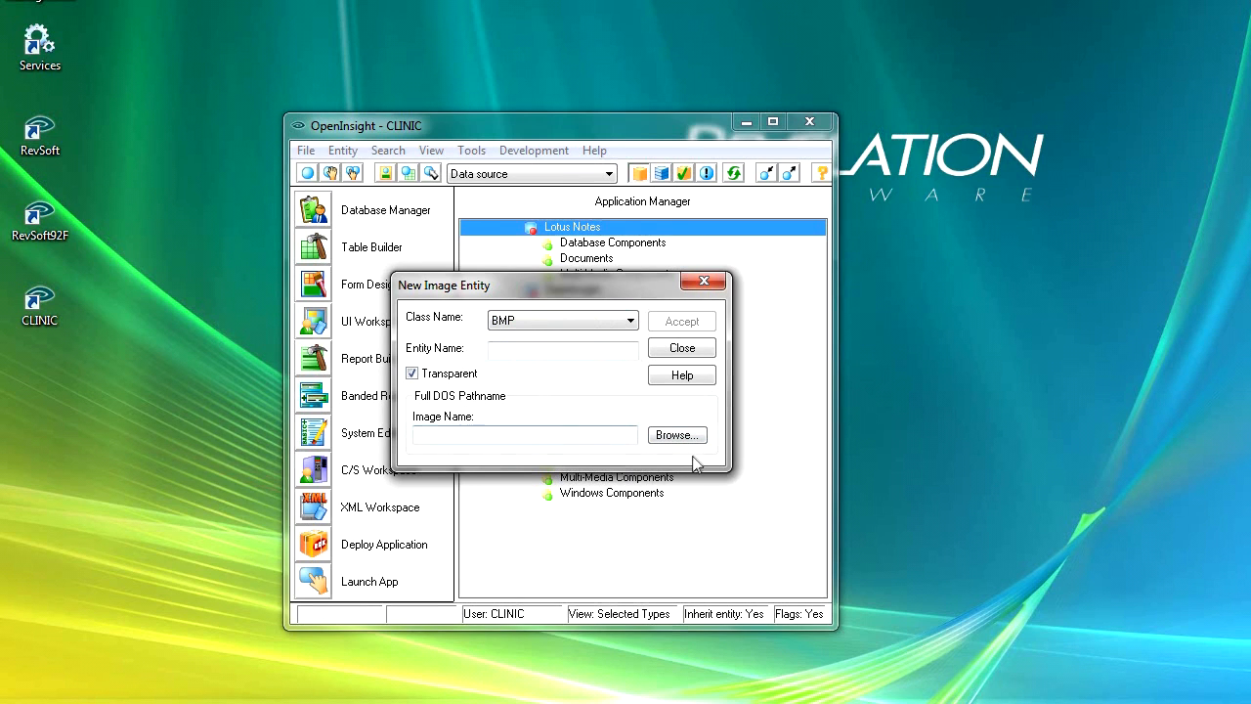
Choose the PNG file comments from C:\Revsoft92F\Clinic Data\Images as the new entity's image.
click(677, 436)
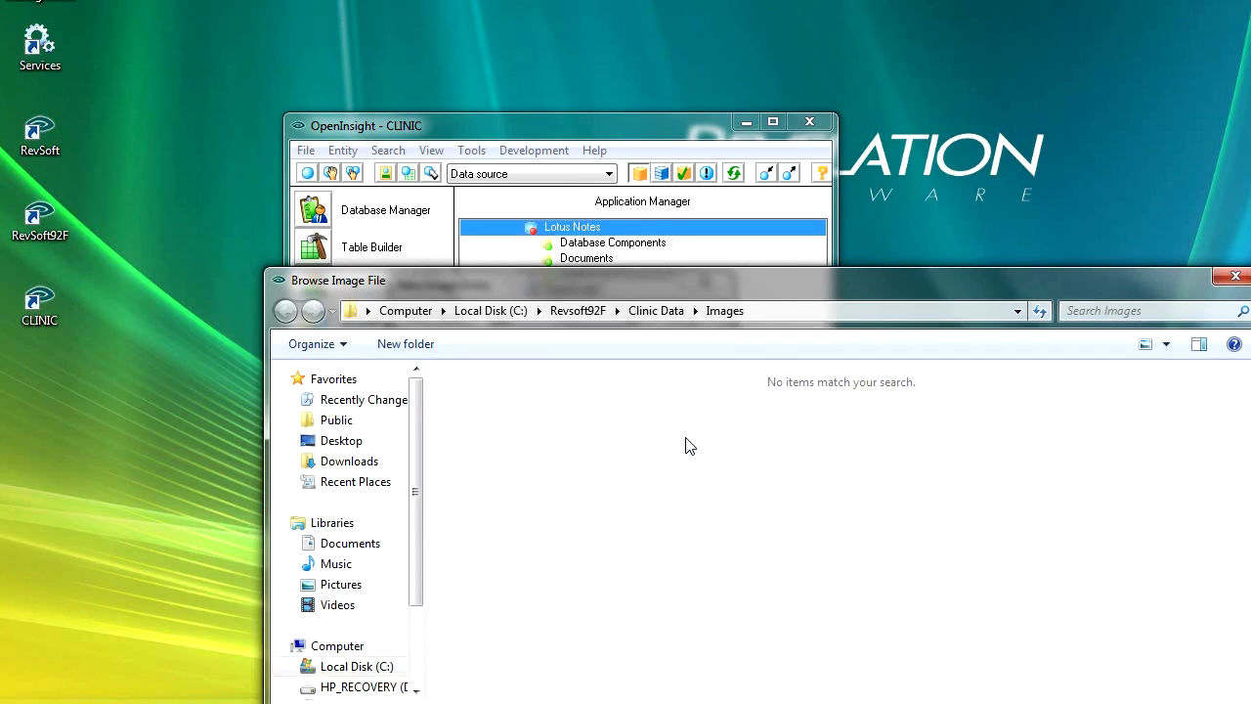
drag(670, 281, 537, 116)
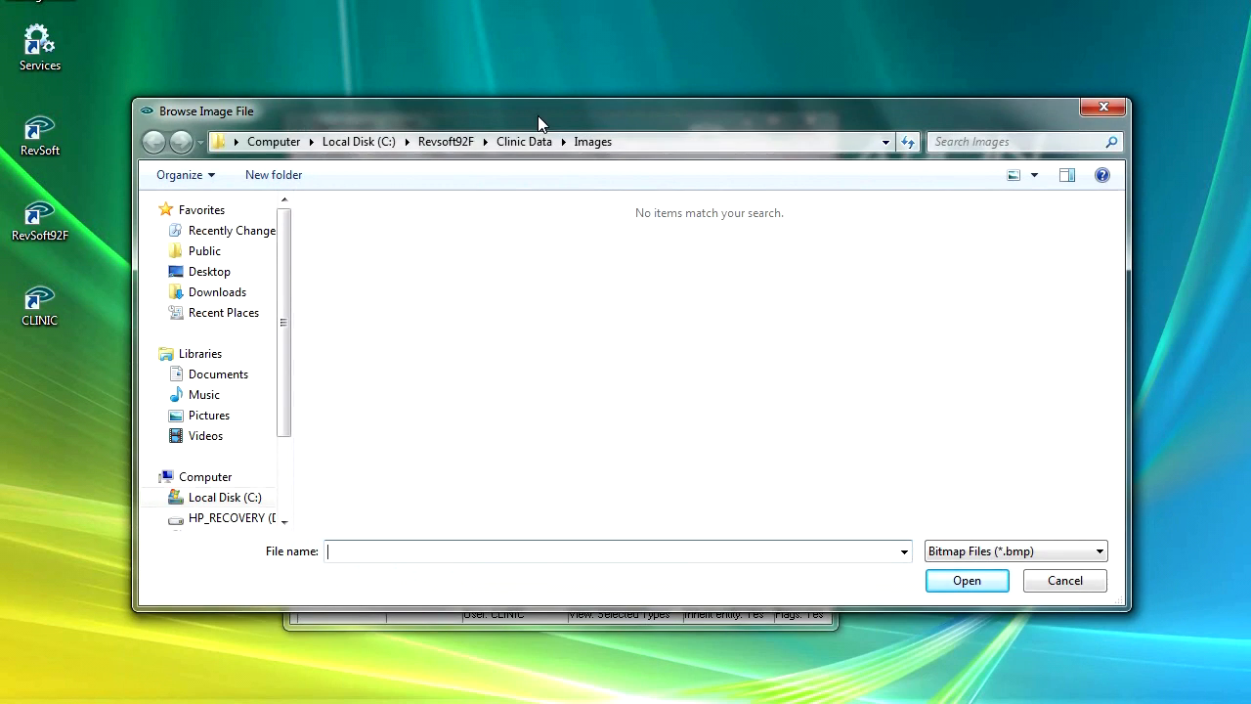
click(237, 498)
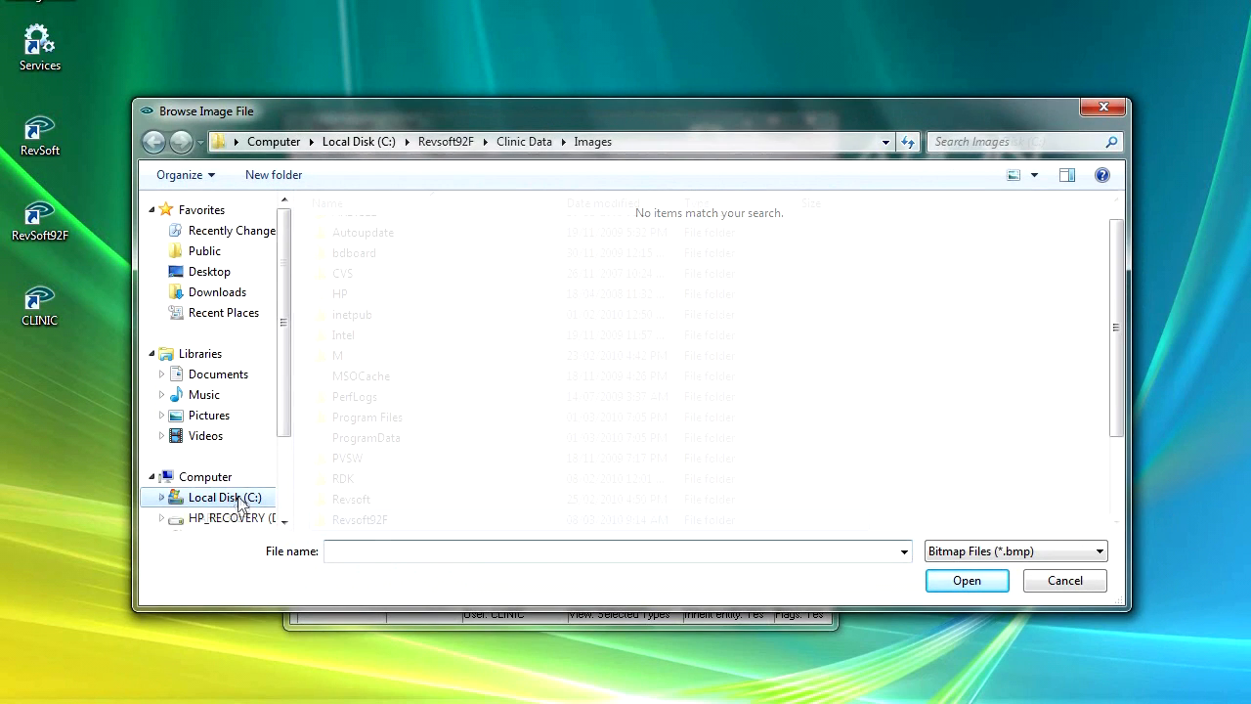
click(364, 525)
double_click(364, 525)
double_click(370, 318)
double_click(354, 235)
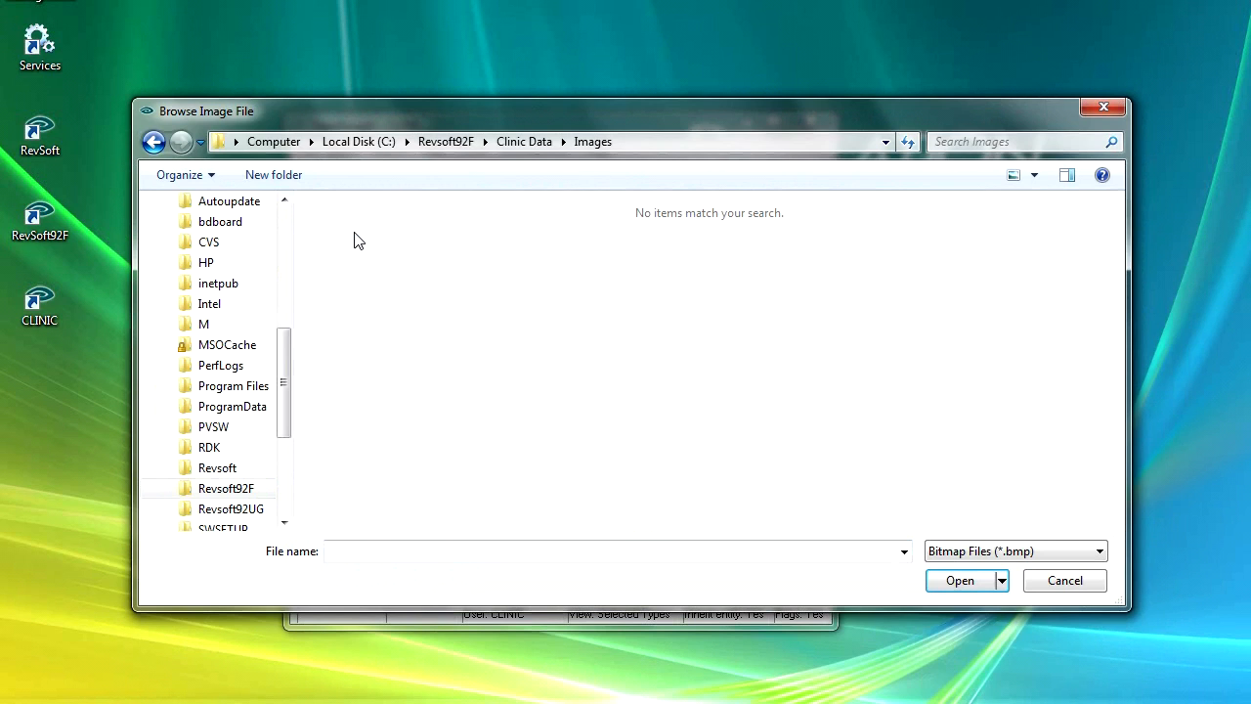
click(1097, 550)
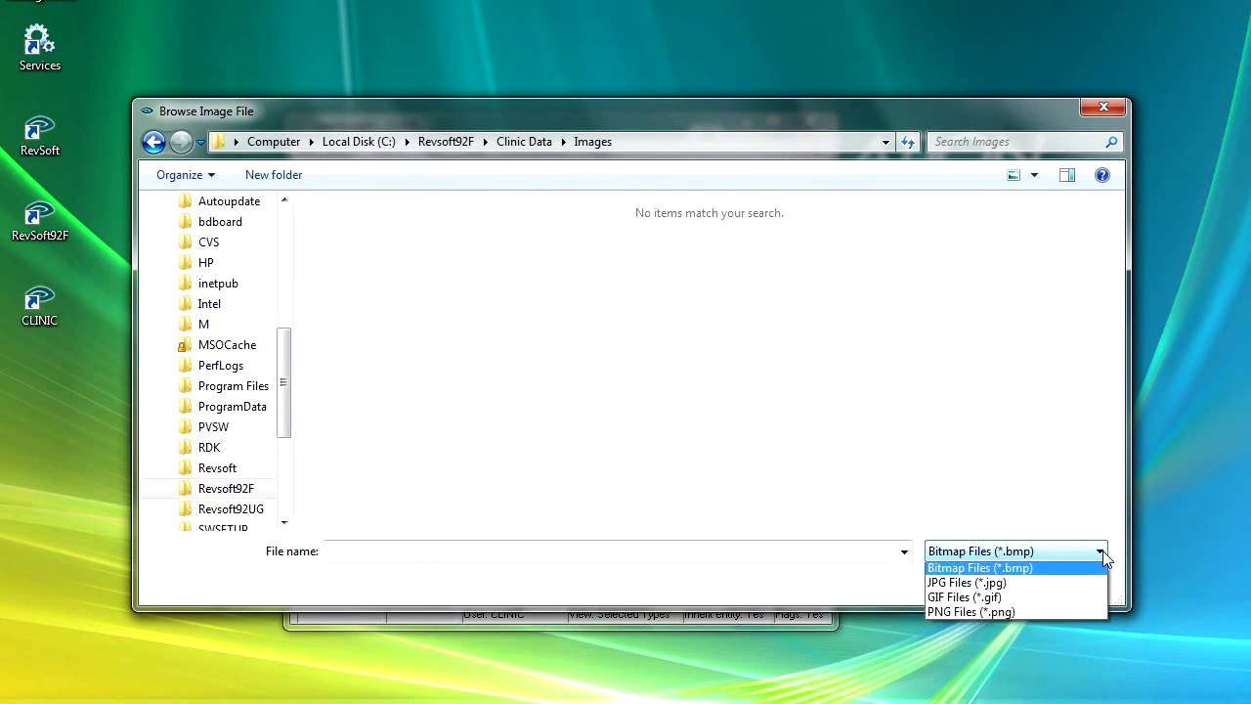
click(1012, 615)
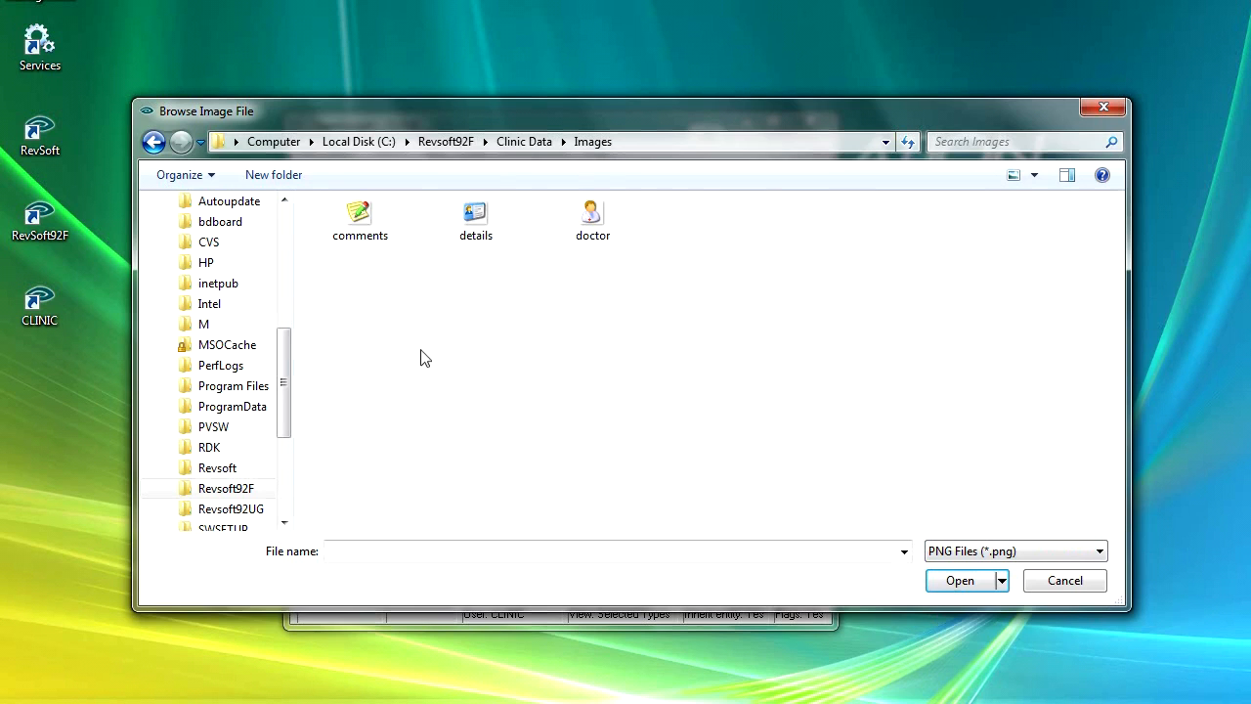
double_click(362, 220)
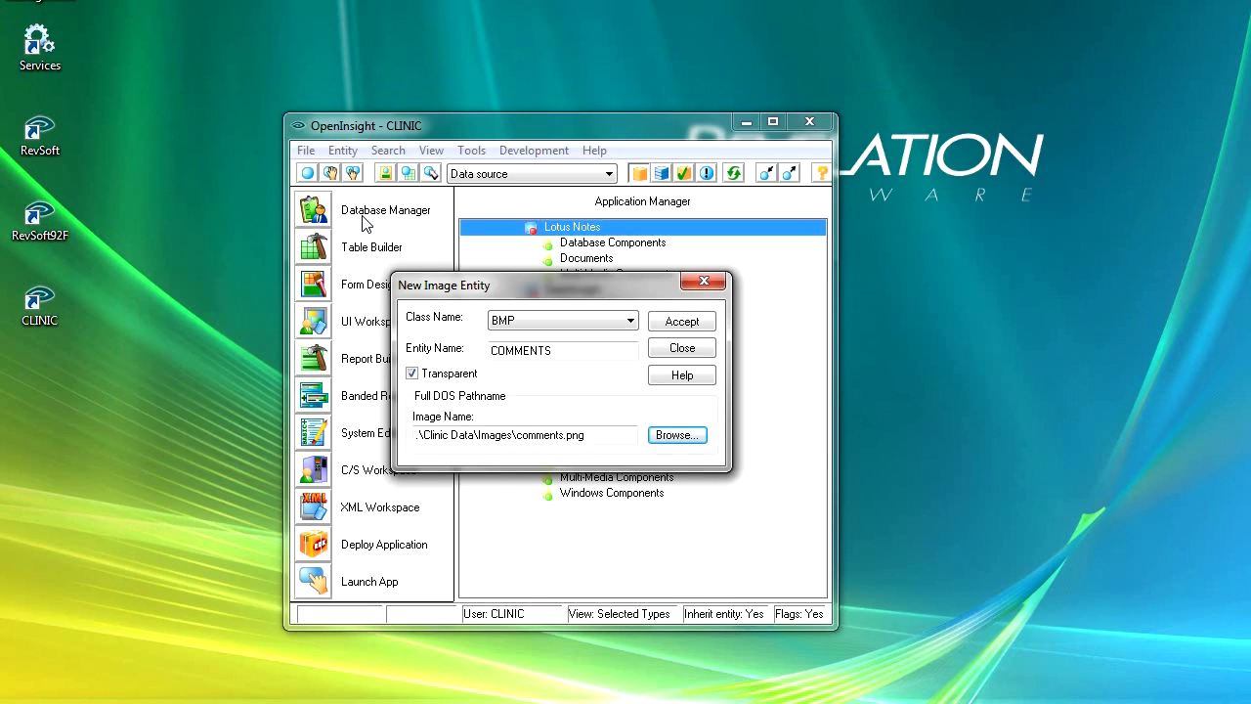
Name the comments image entity MP_COMMENTS and accept it.
click(493, 352)
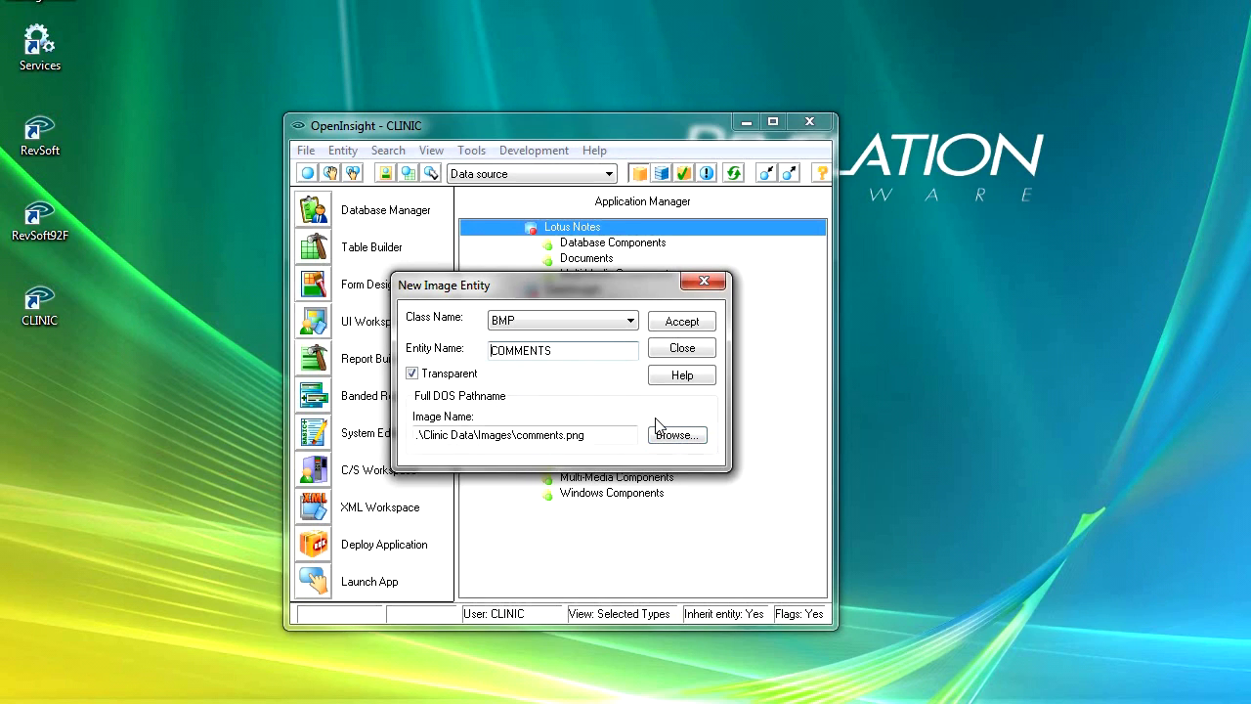
text(MP_)
click(696, 329)
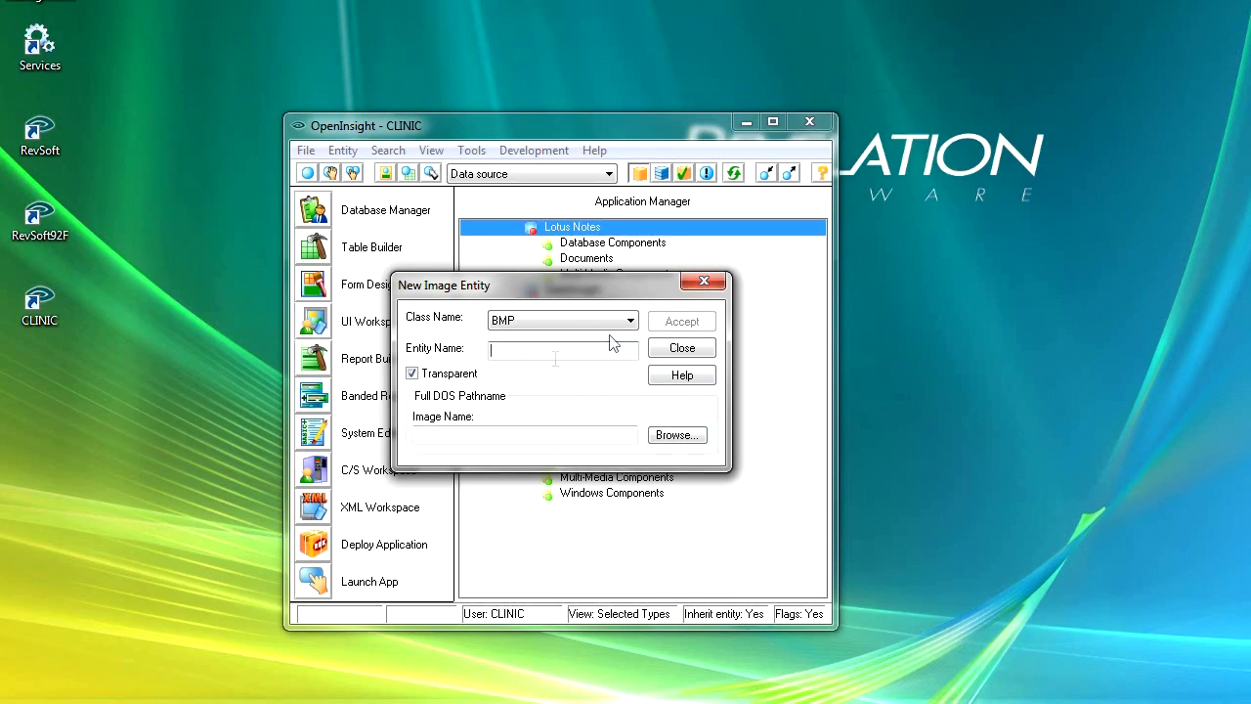
Choose the PNG file details from C:\Revsoft92F\Clinic Data\Images as the image for the next entity.
click(667, 442)
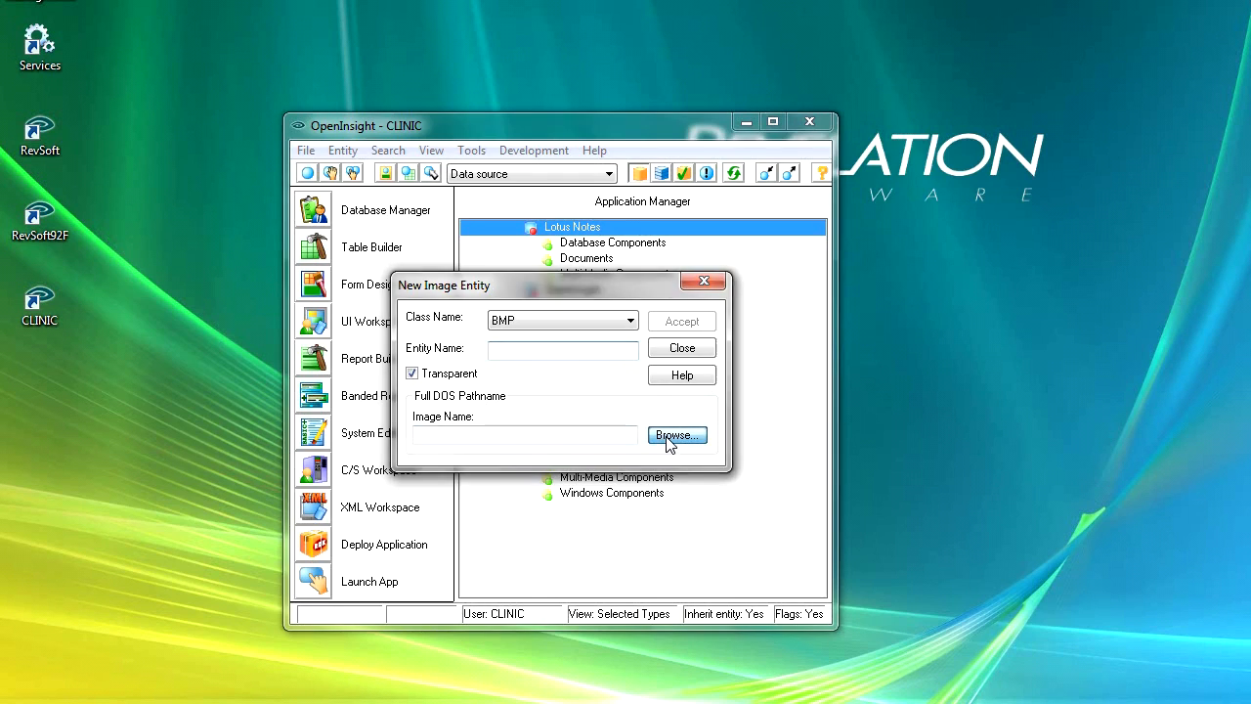
click(224, 497)
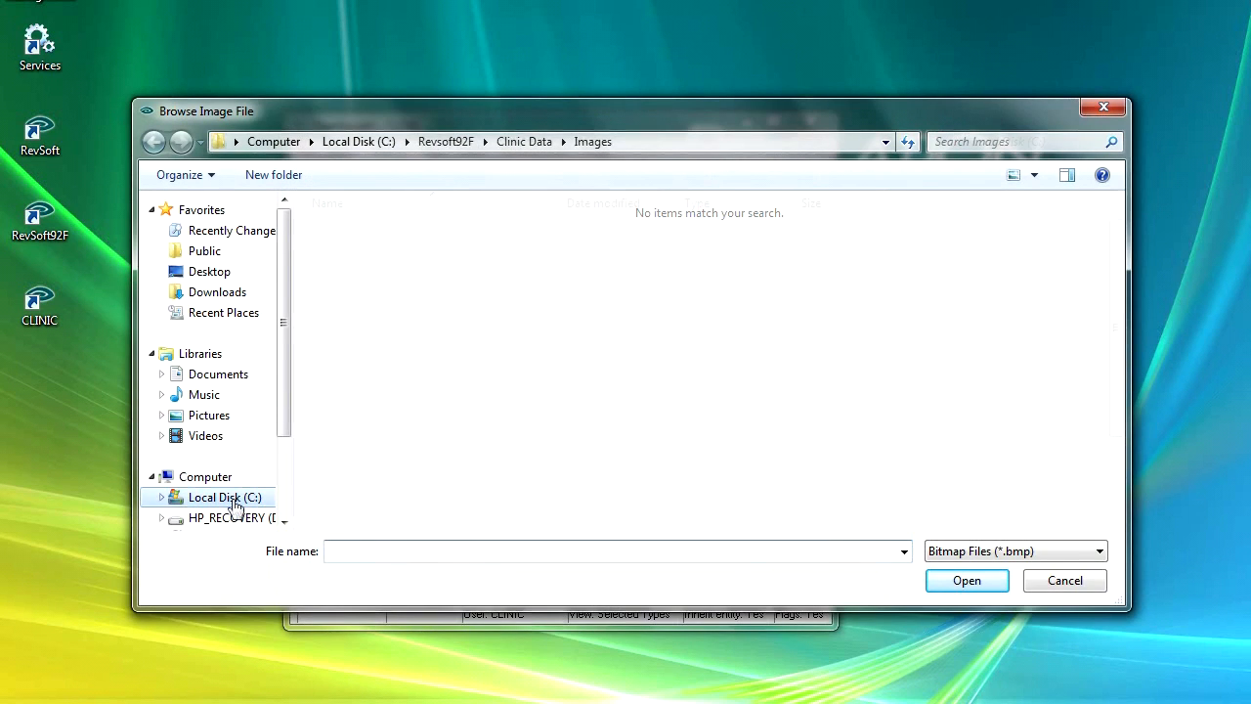
double_click(354, 524)
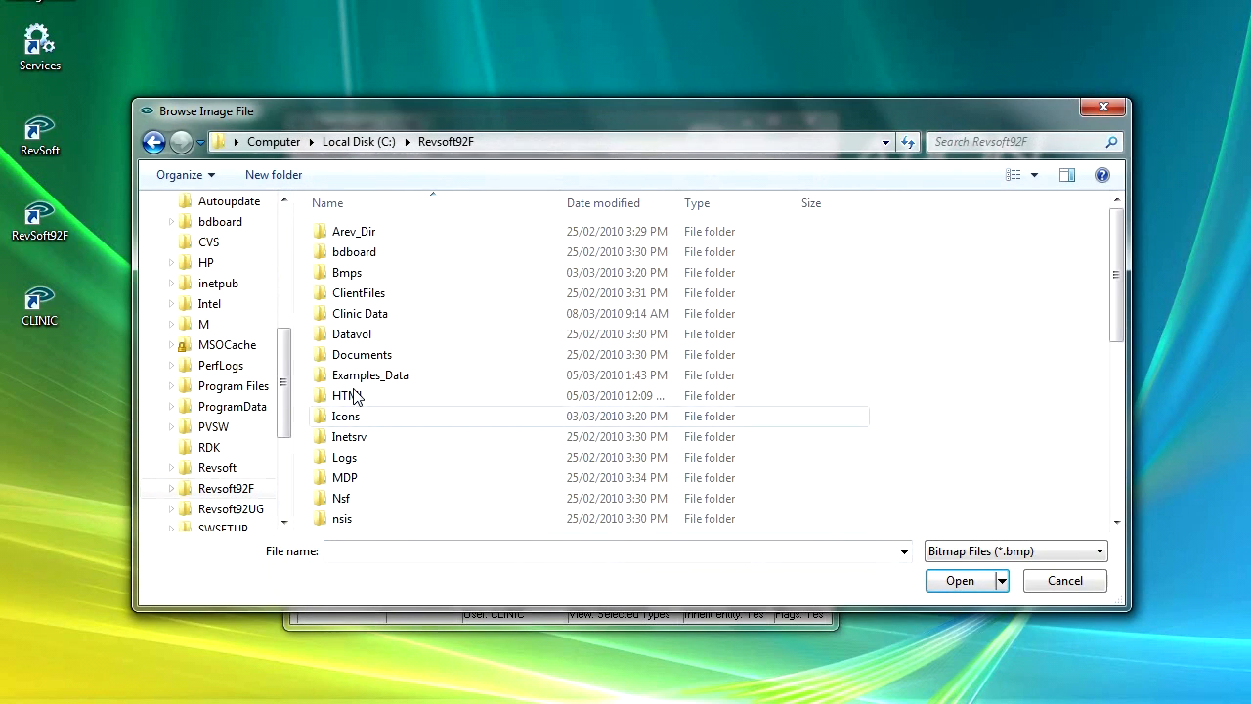
double_click(358, 315)
double_click(358, 235)
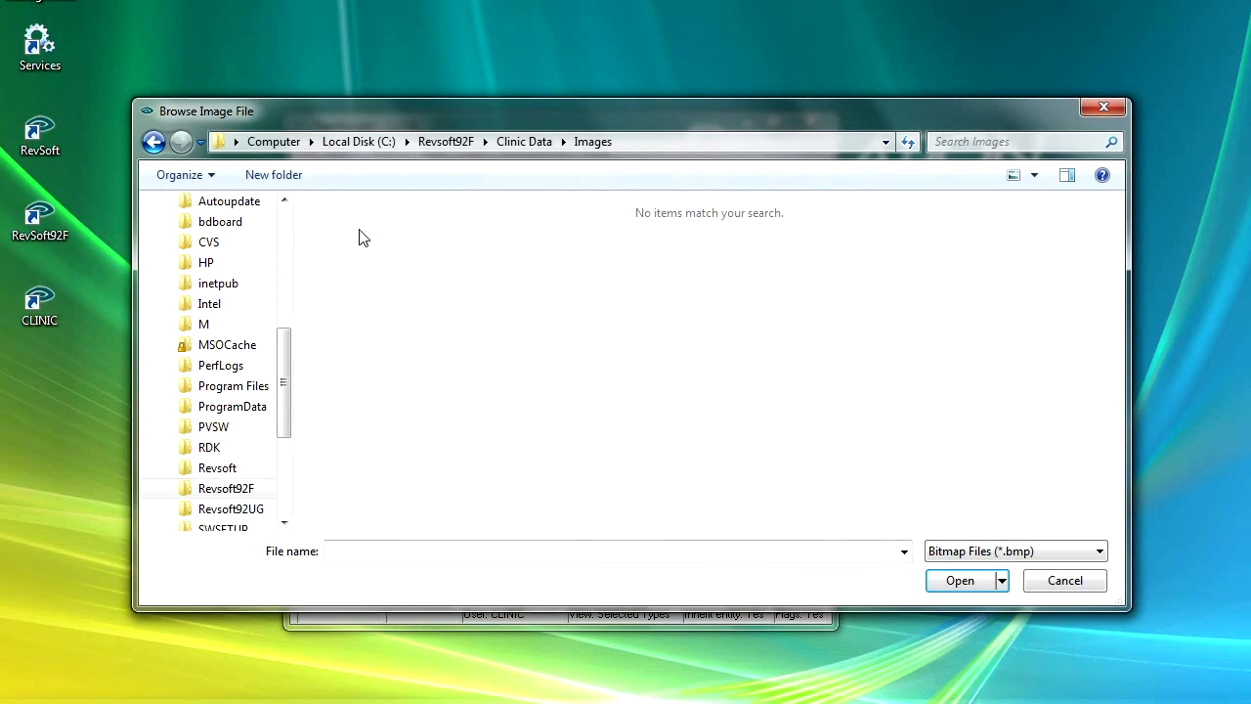
click(1053, 551)
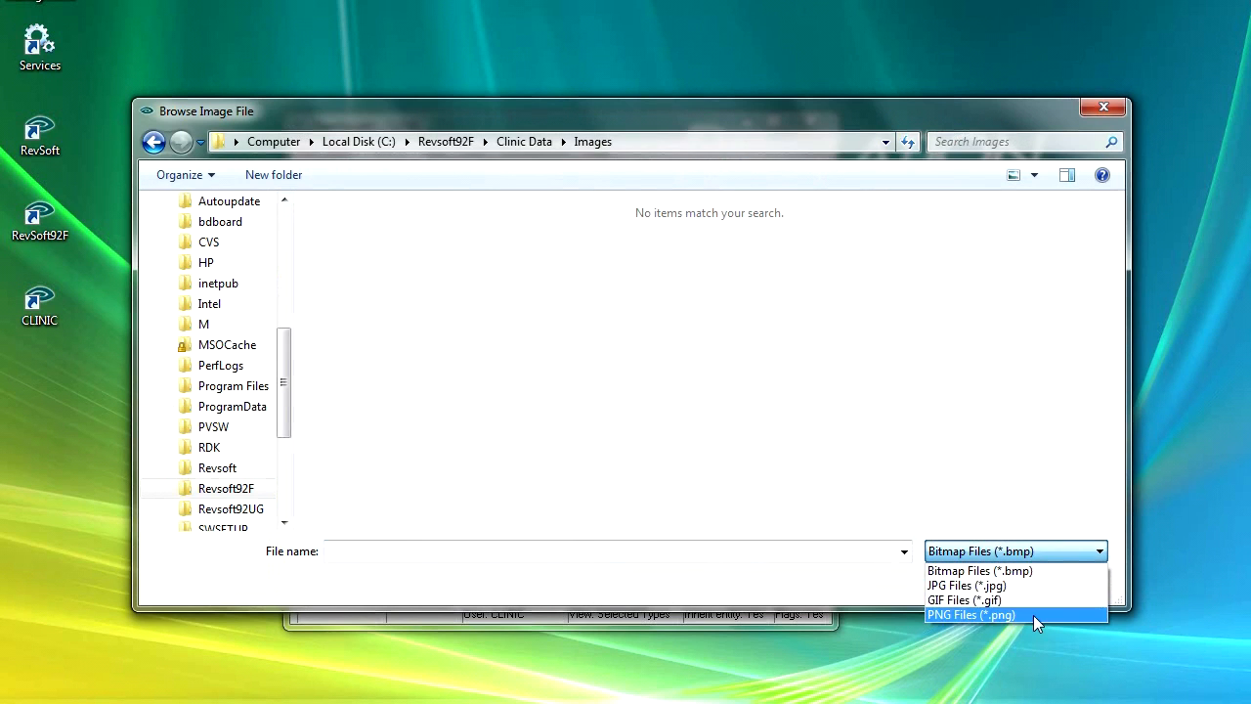
click(1034, 613)
double_click(476, 217)
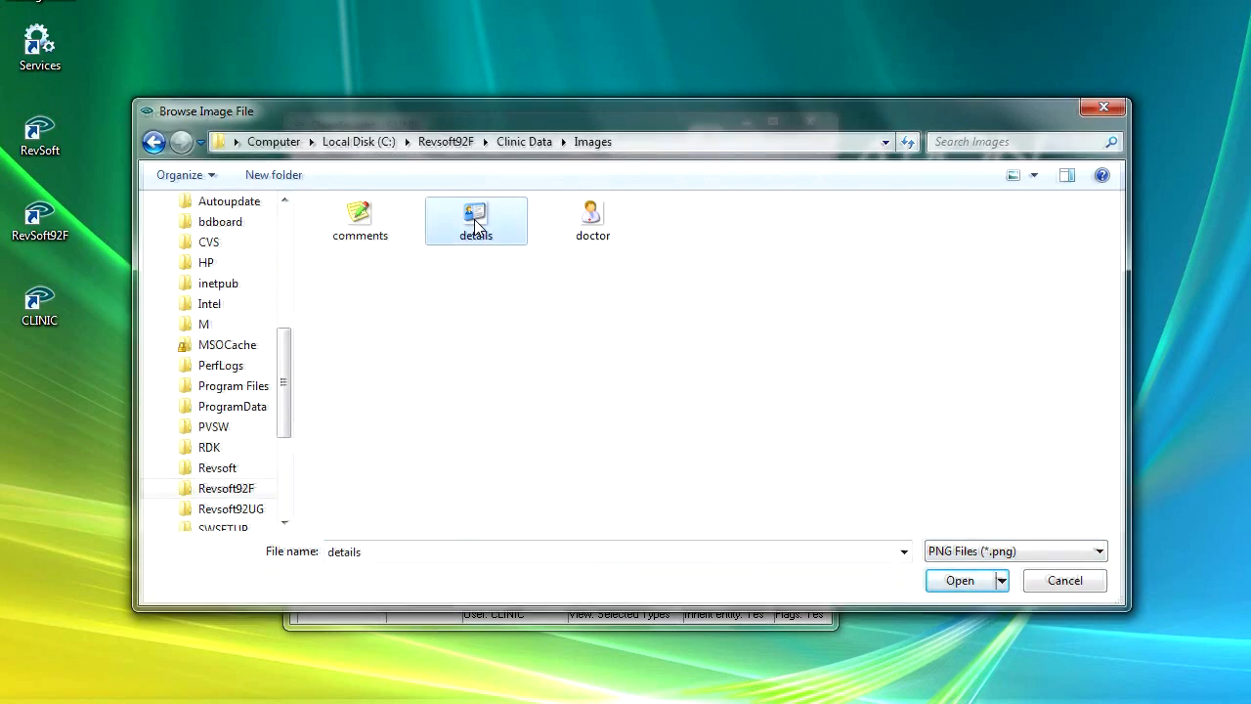
Name the details image entity MP_DETAILS and accept it.
click(491, 351)
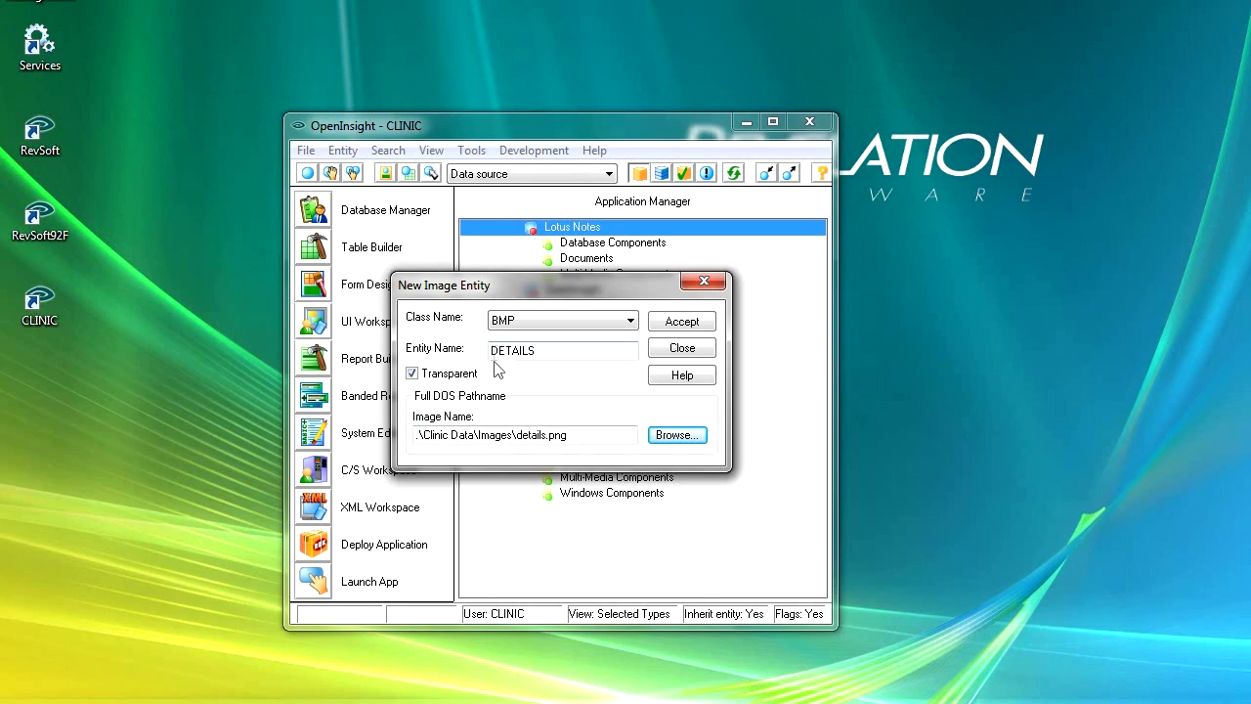
text(MP_)
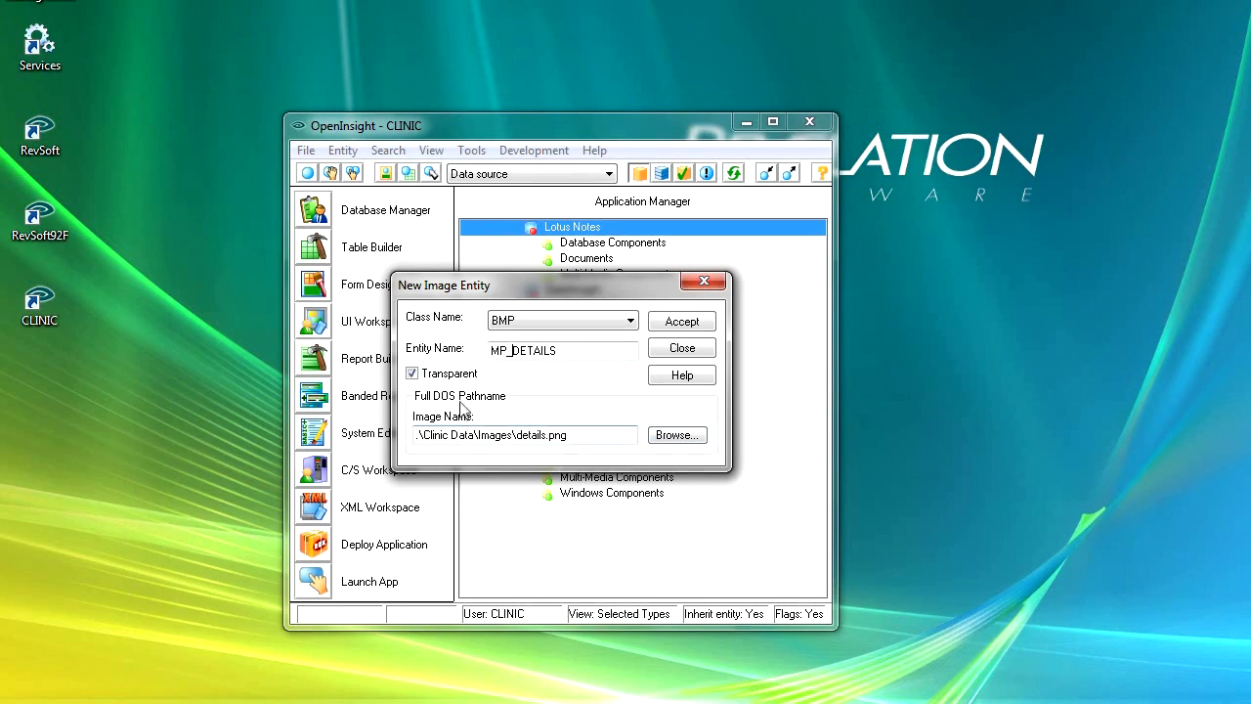
click(700, 324)
Choose the PNG file doctor from C:\Revsoft92F\Clinic Data\Images as the image for the next entity.
click(695, 436)
click(226, 497)
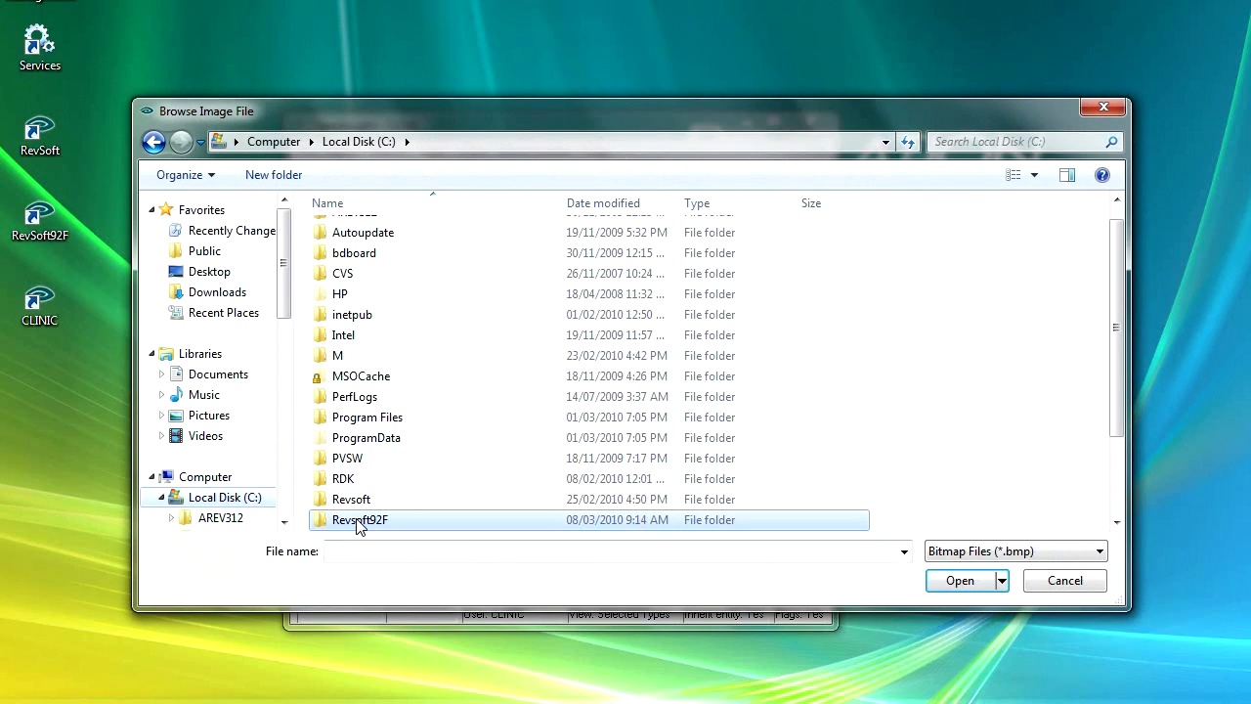
double_click(359, 523)
double_click(381, 314)
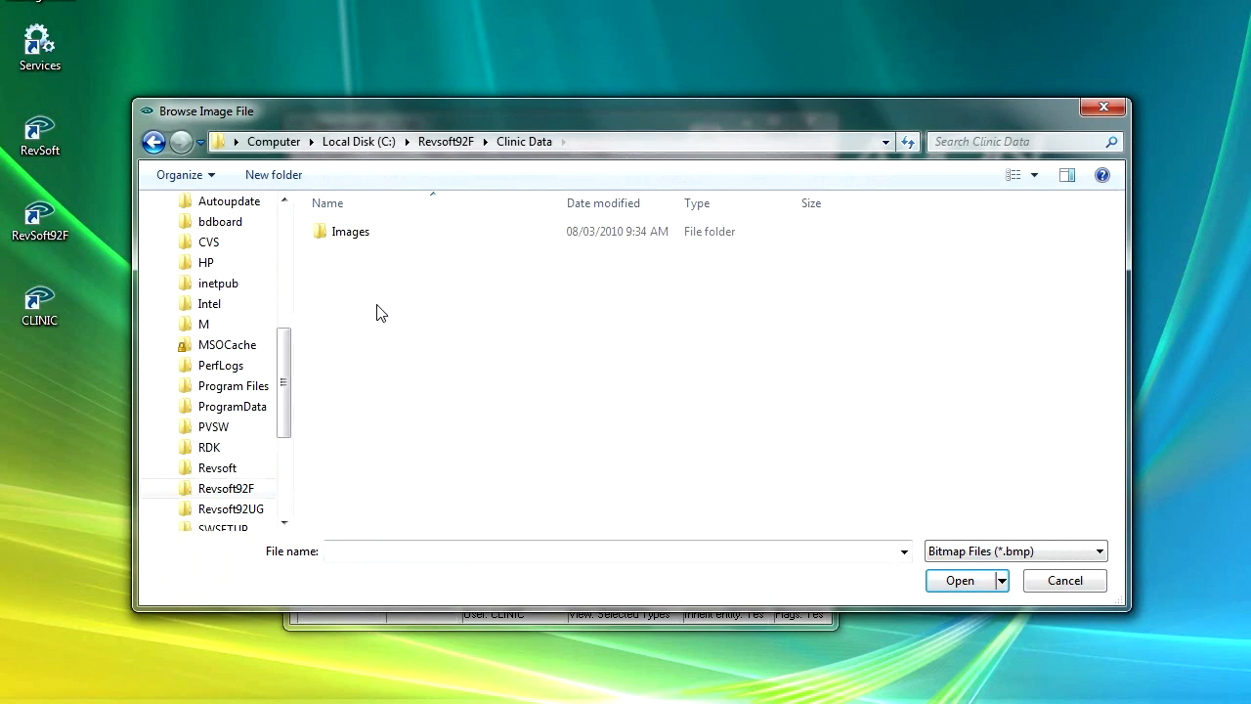
double_click(350, 240)
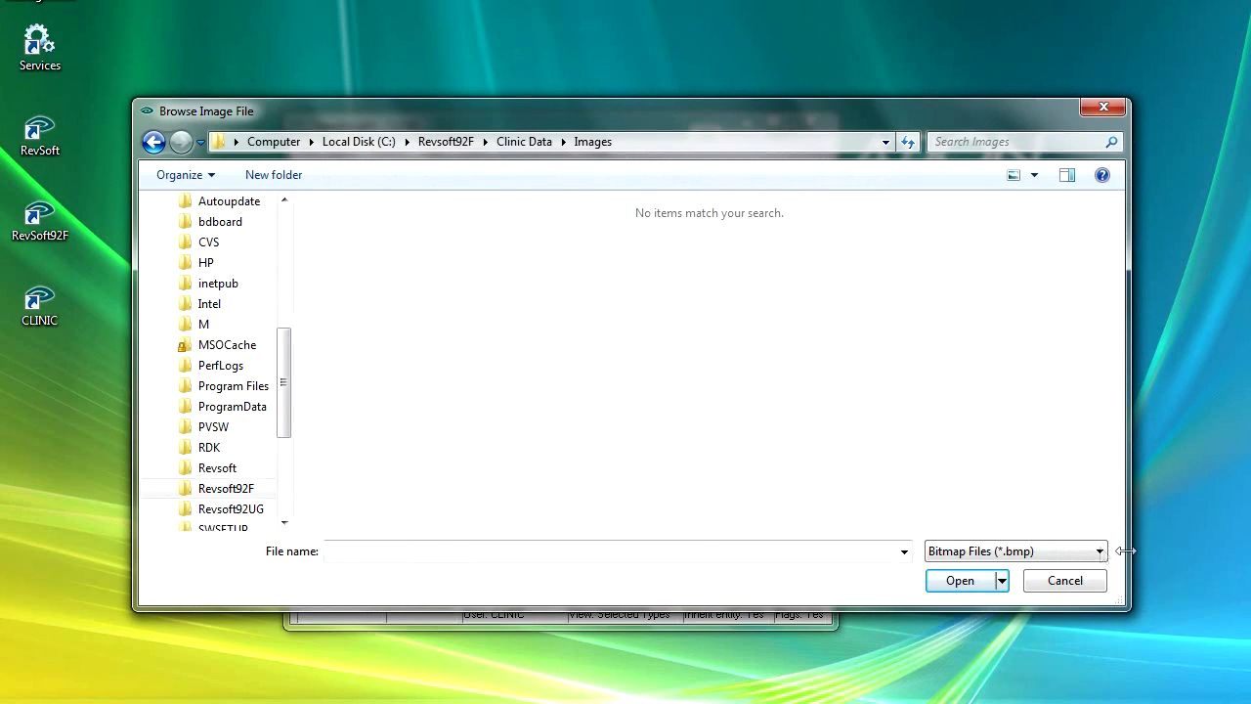
click(1037, 551)
click(1022, 613)
double_click(597, 217)
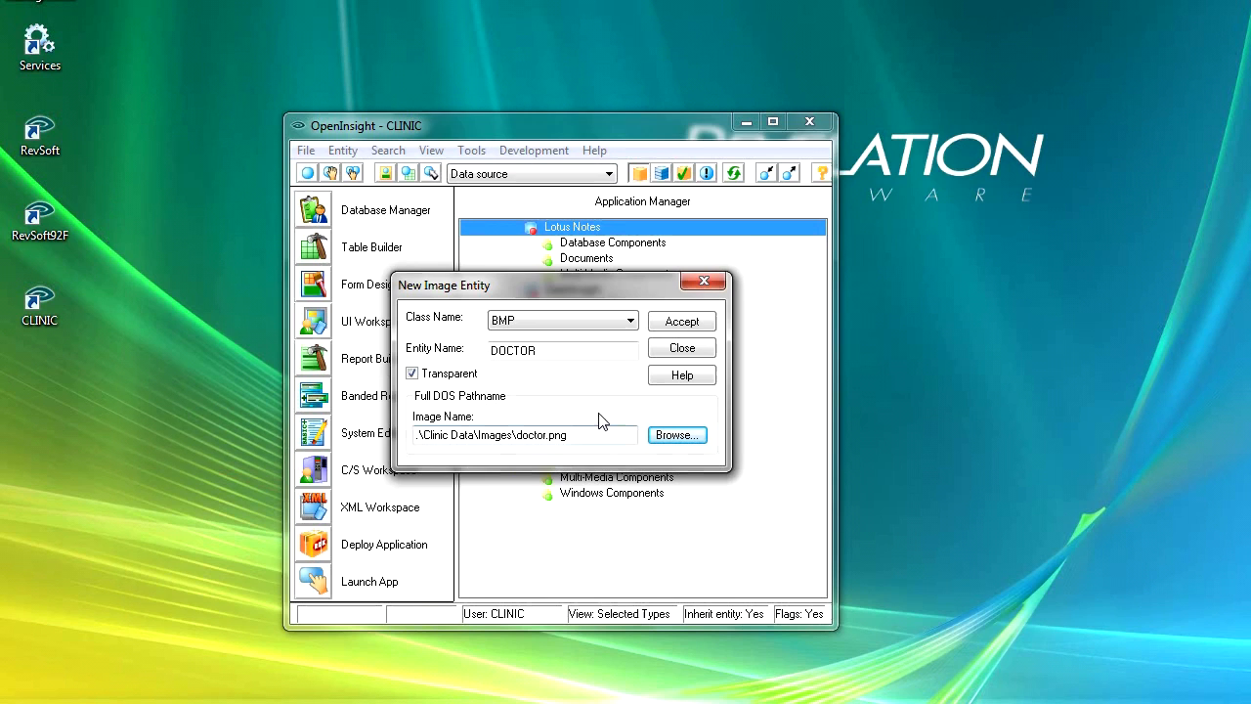
Name the doctor image entity MP_DOCTOR, accept it and finish creating image entities.
click(491, 354)
text(MP_)
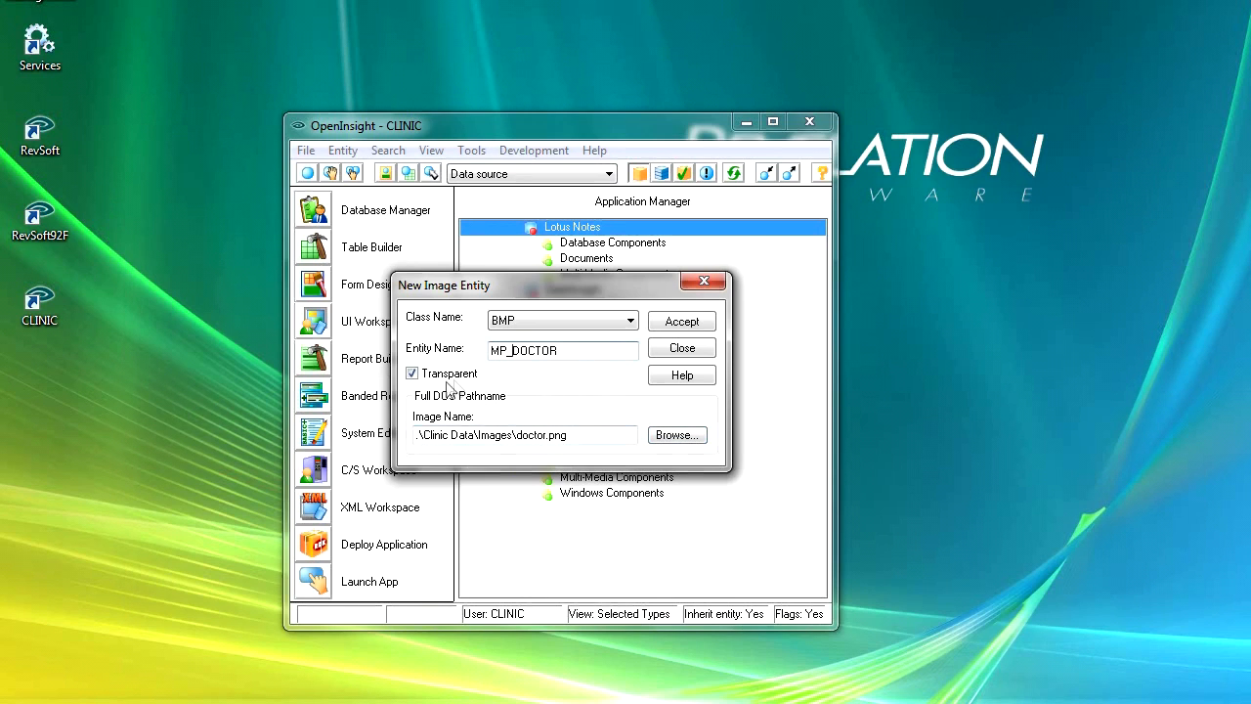
click(681, 322)
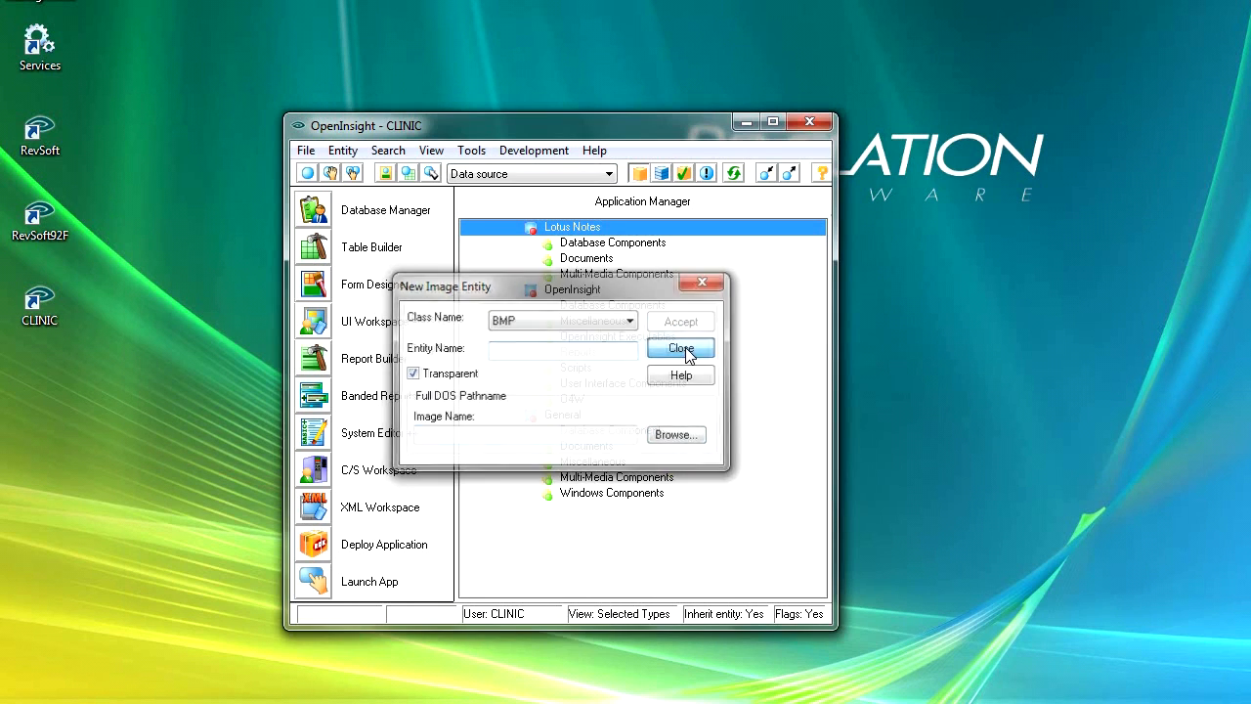
click(683, 349)
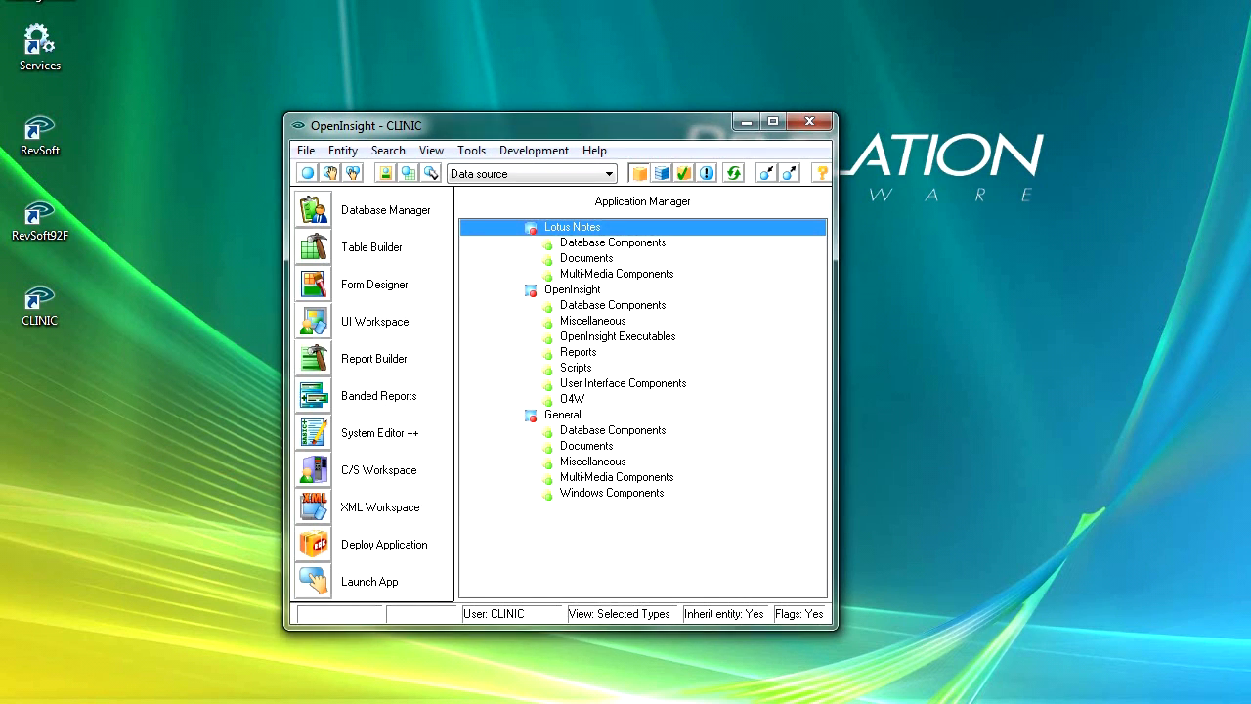
Switch to the OpenInsight Form Designer and assign the bitmap MP_DETAILS to the Information tab of the Patient Entry form's tab control.
click(137, 650)
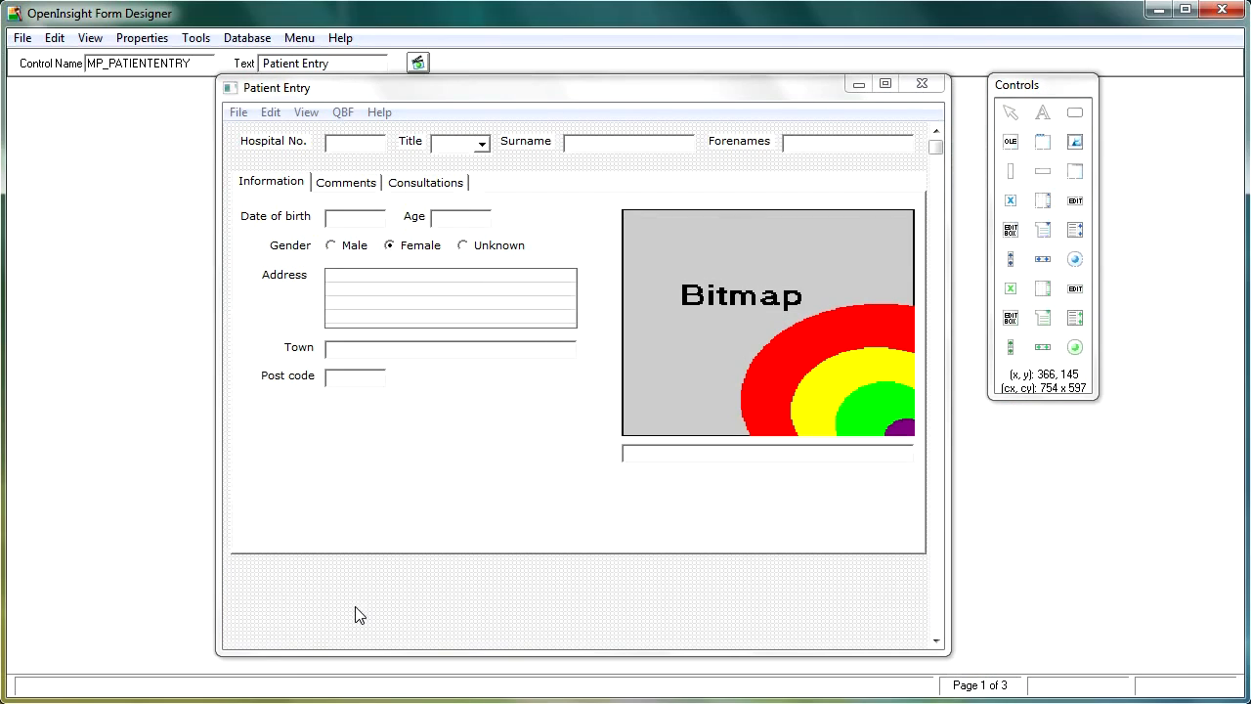
double_click(479, 500)
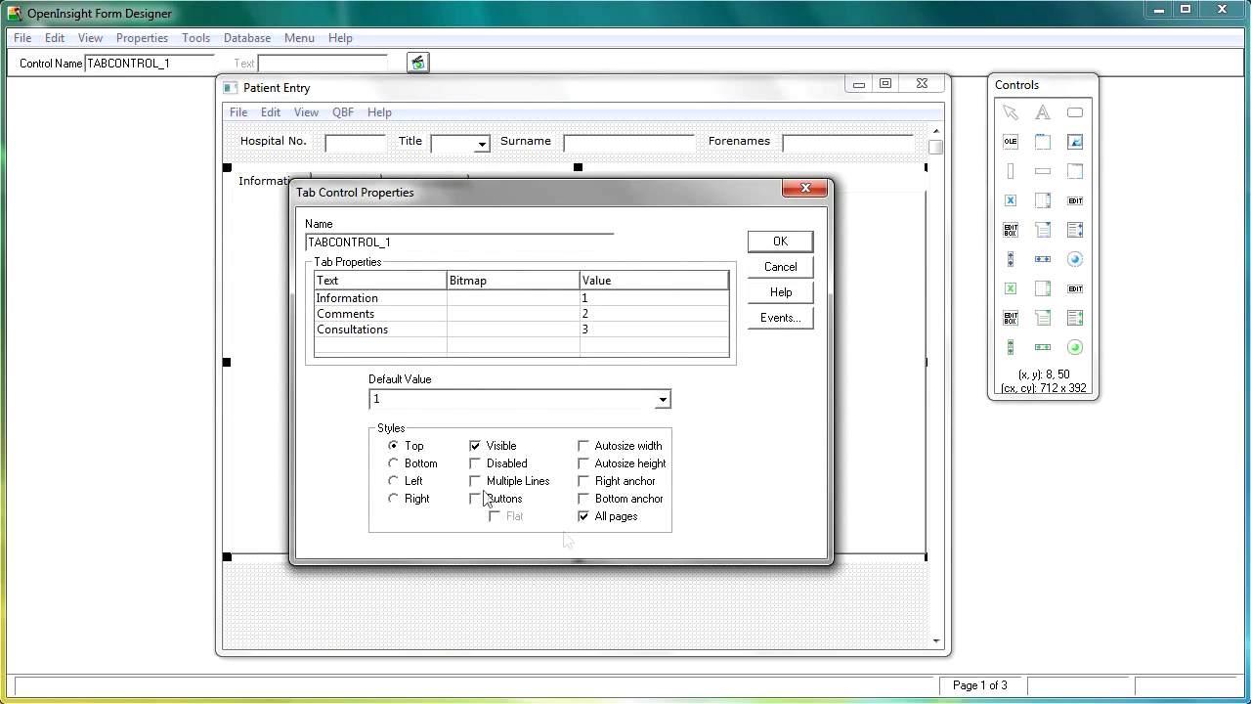
click(565, 301)
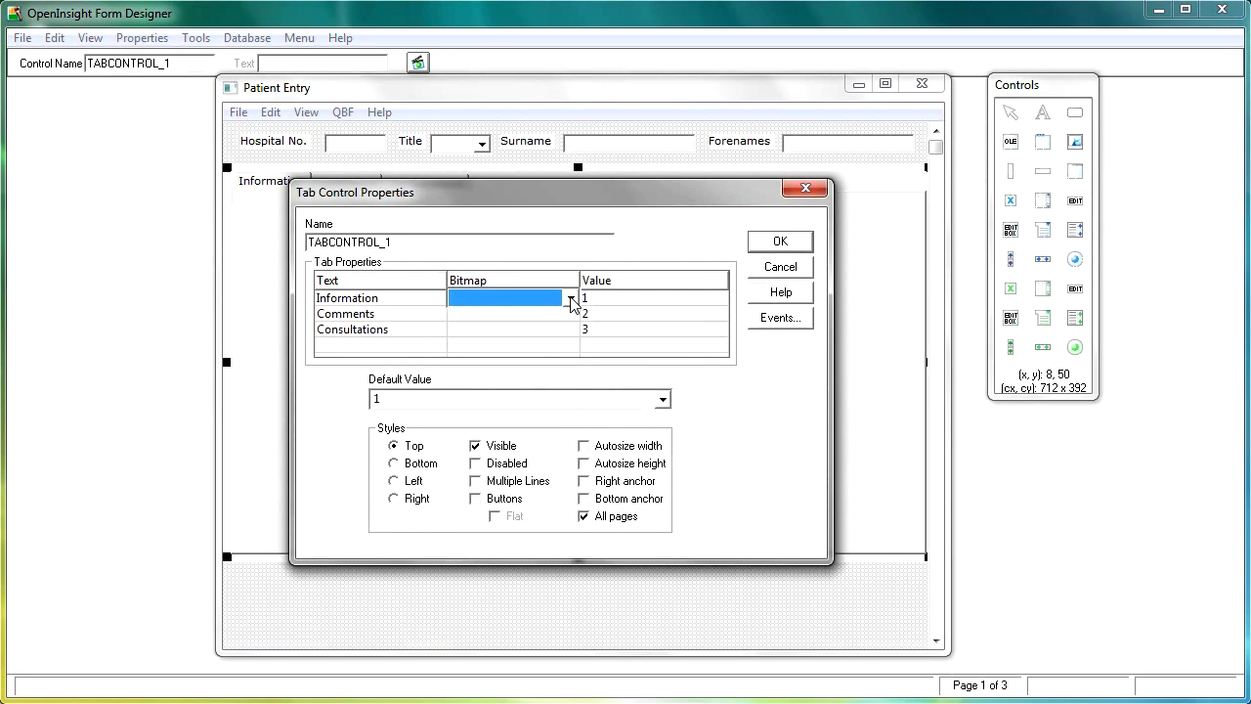
click(571, 299)
drag(577, 339, 575, 404)
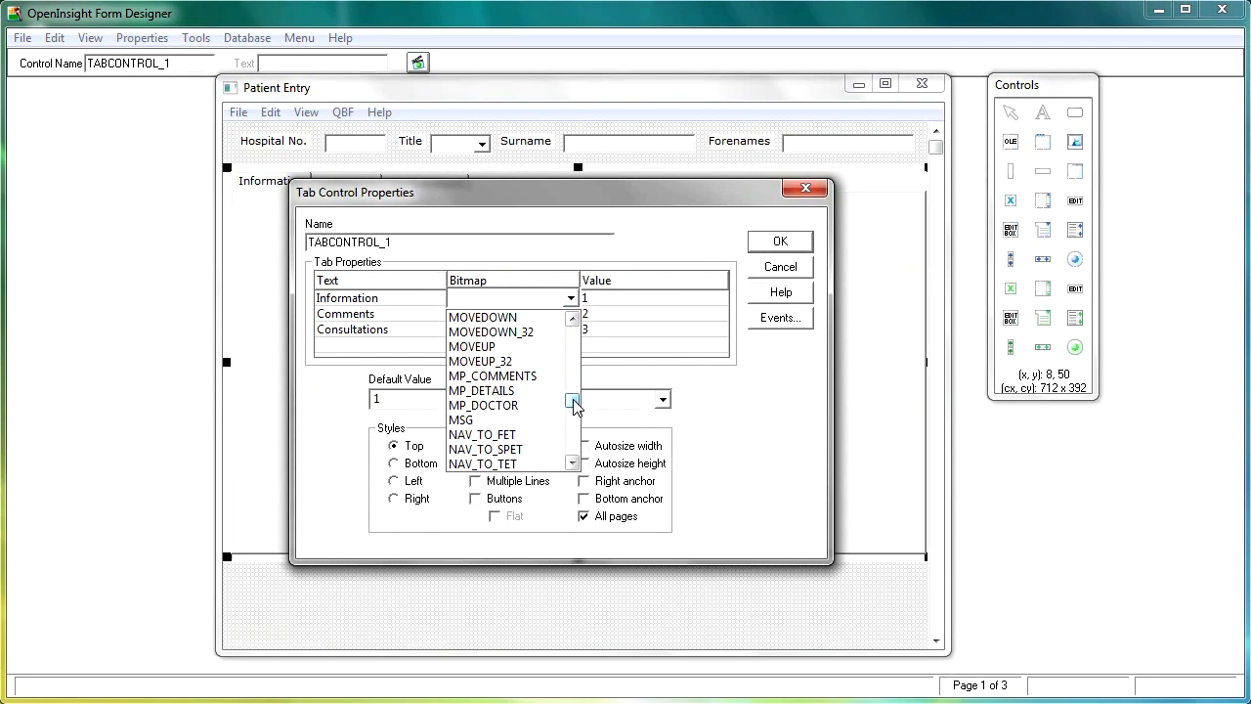
click(507, 391)
Assign the bitmap MP_COMMENTS to the tab control's Comments tab.
click(573, 314)
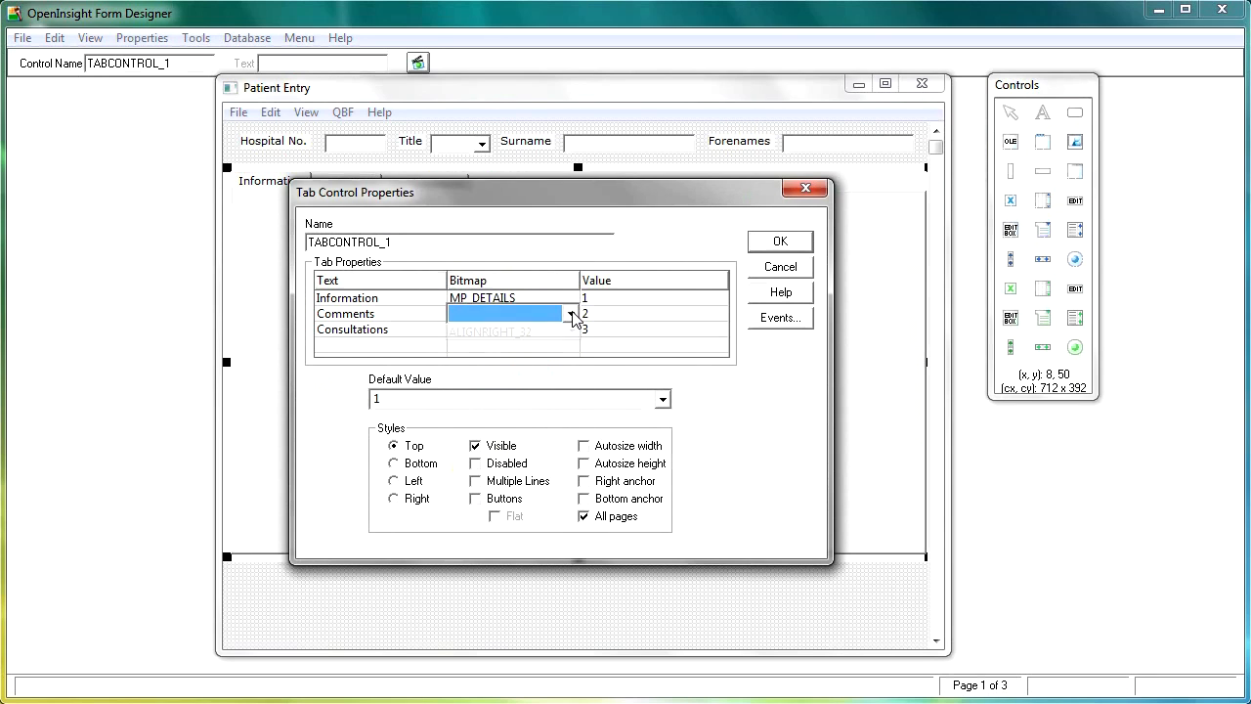
click(571, 314)
key(m)
click(574, 479)
click(574, 479)
click(574, 480)
click(575, 481)
click(575, 480)
click(575, 480)
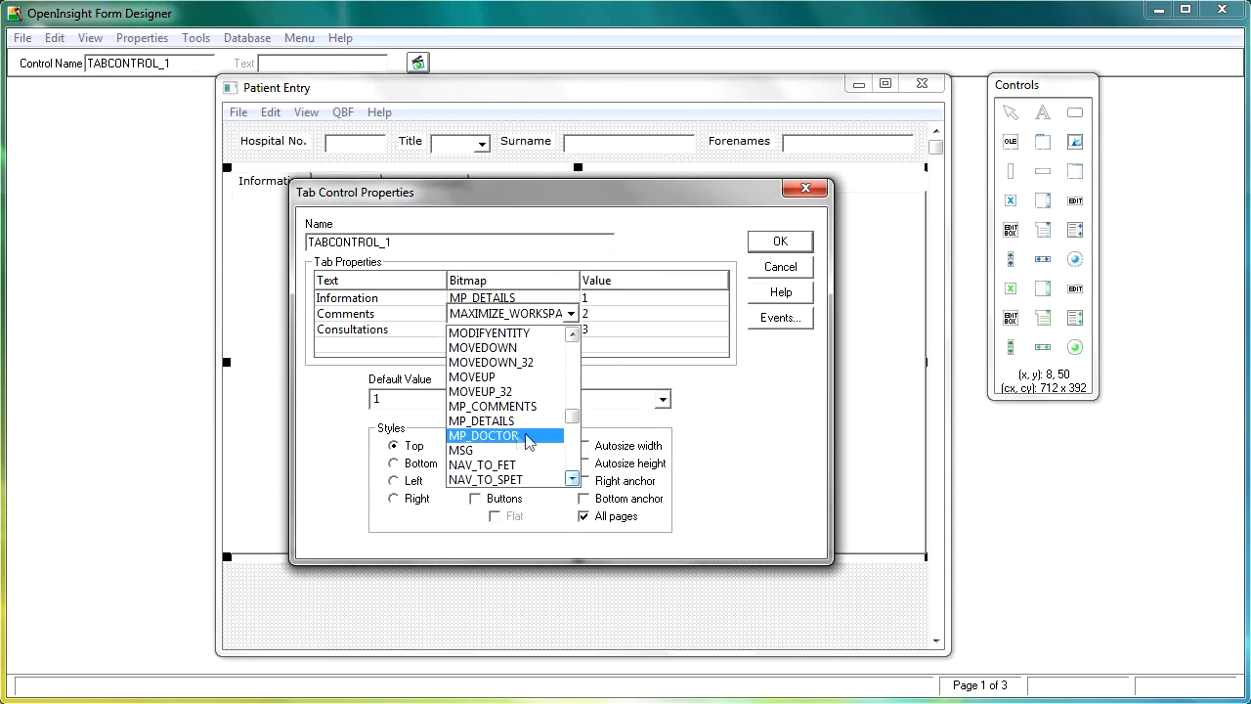
click(509, 407)
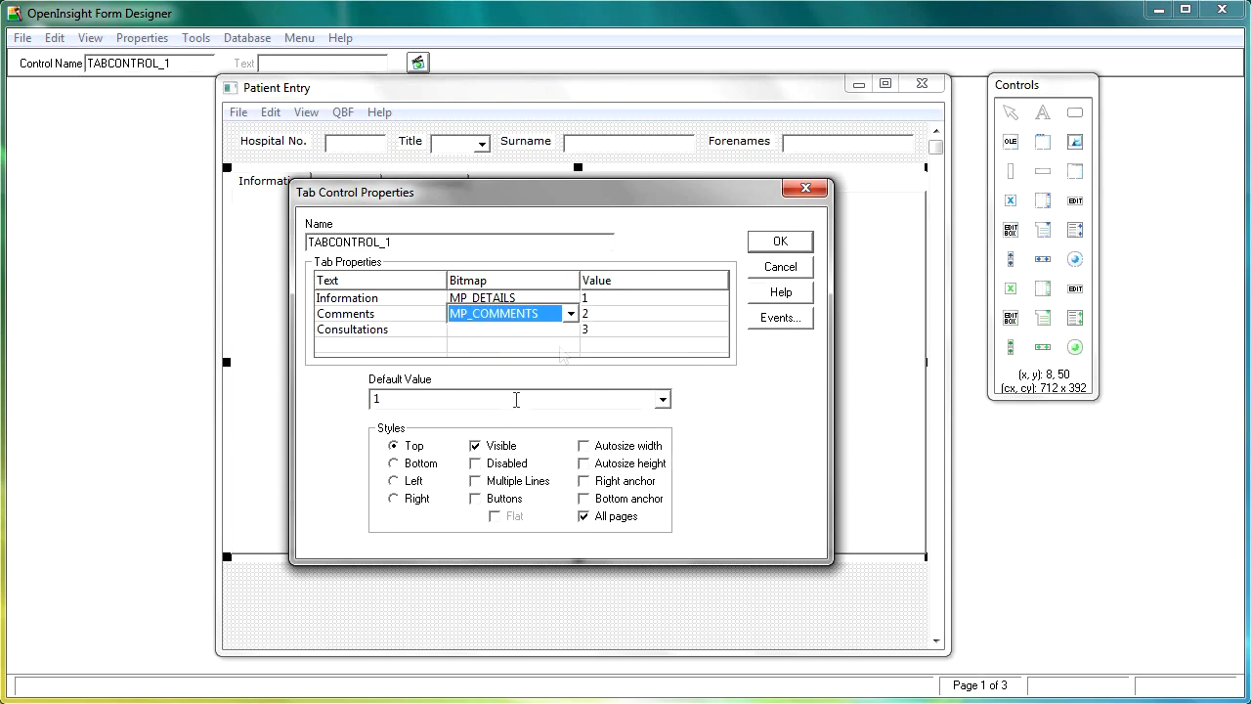
Assign the bitmap MP_DOCTOR to the Consultations tab and apply the tab control properties.
click(576, 331)
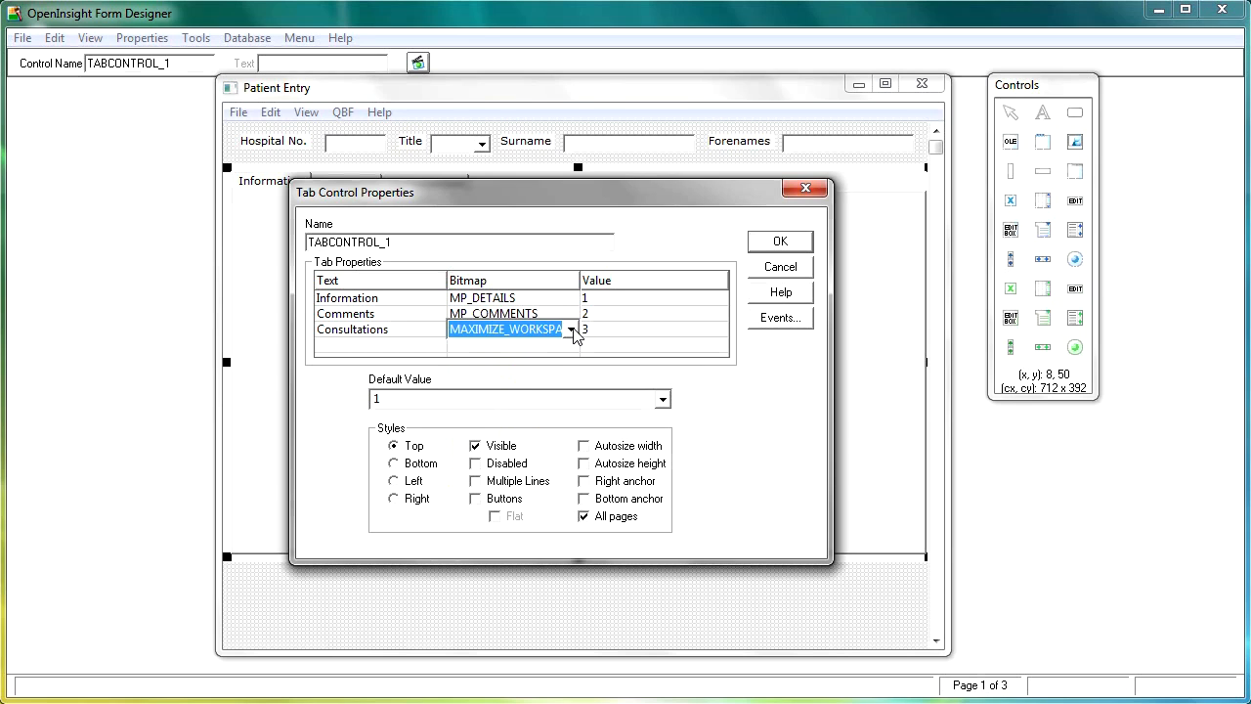
click(575, 332)
drag(574, 403, 577, 437)
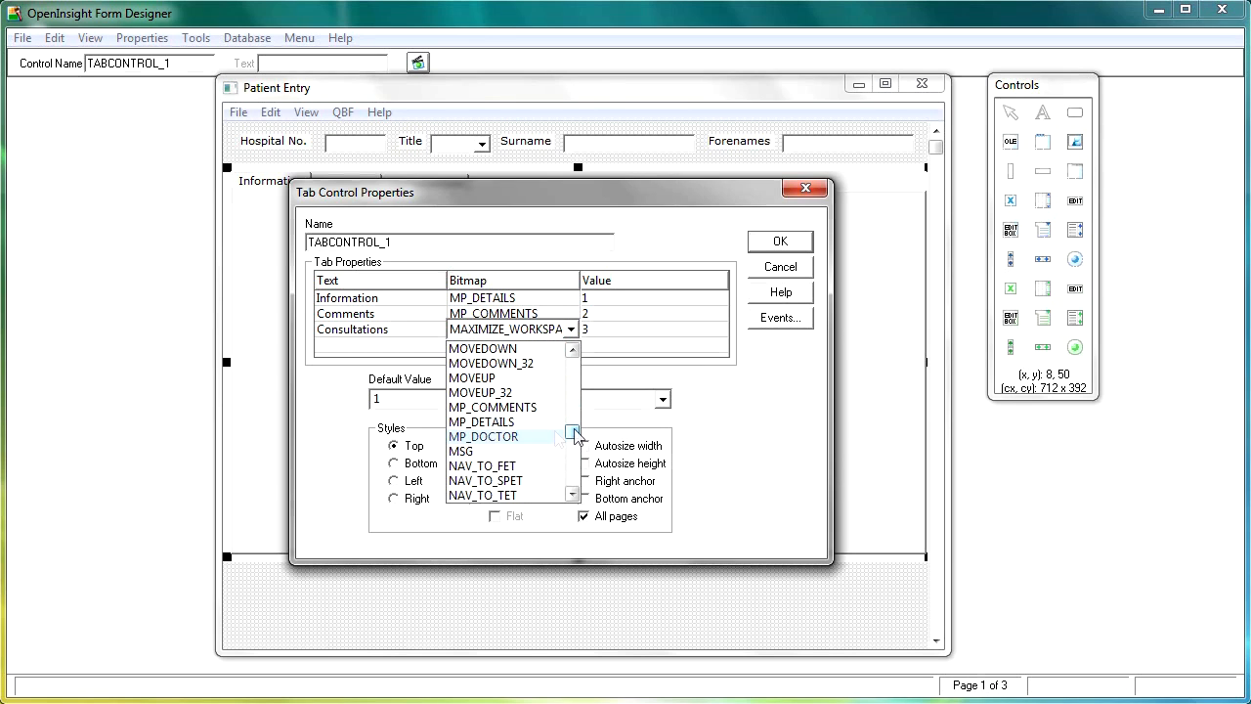
click(502, 438)
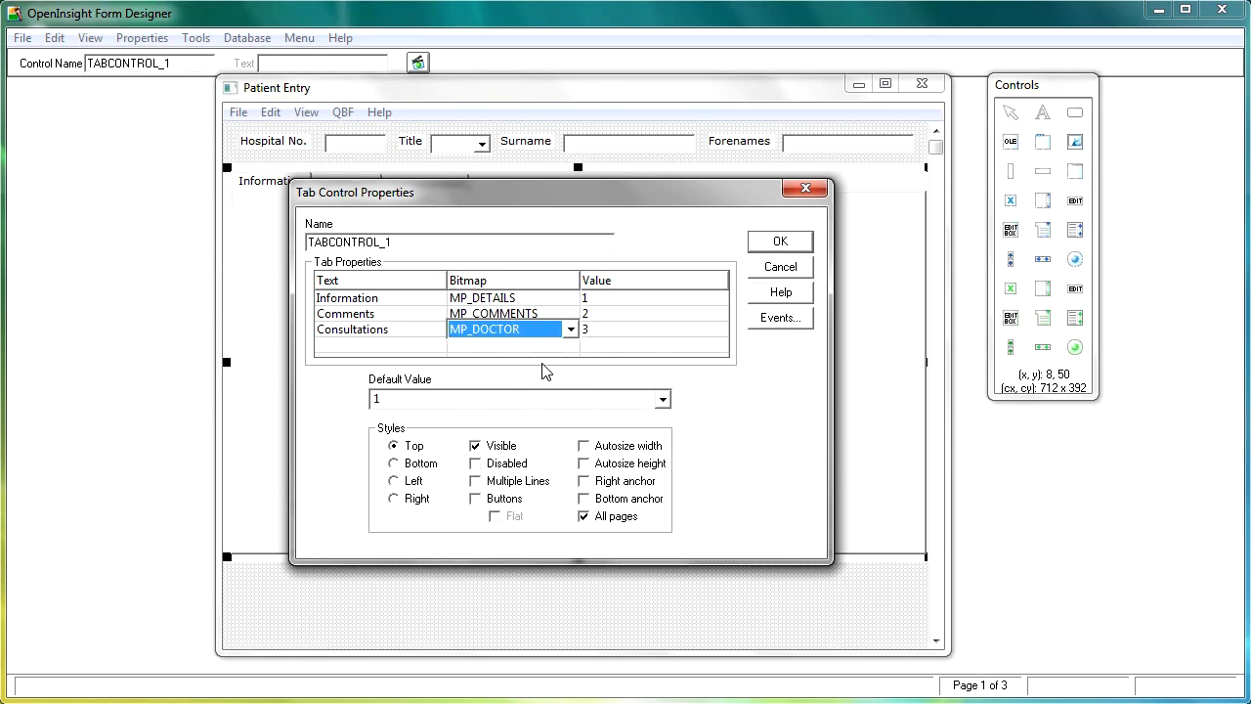
click(781, 243)
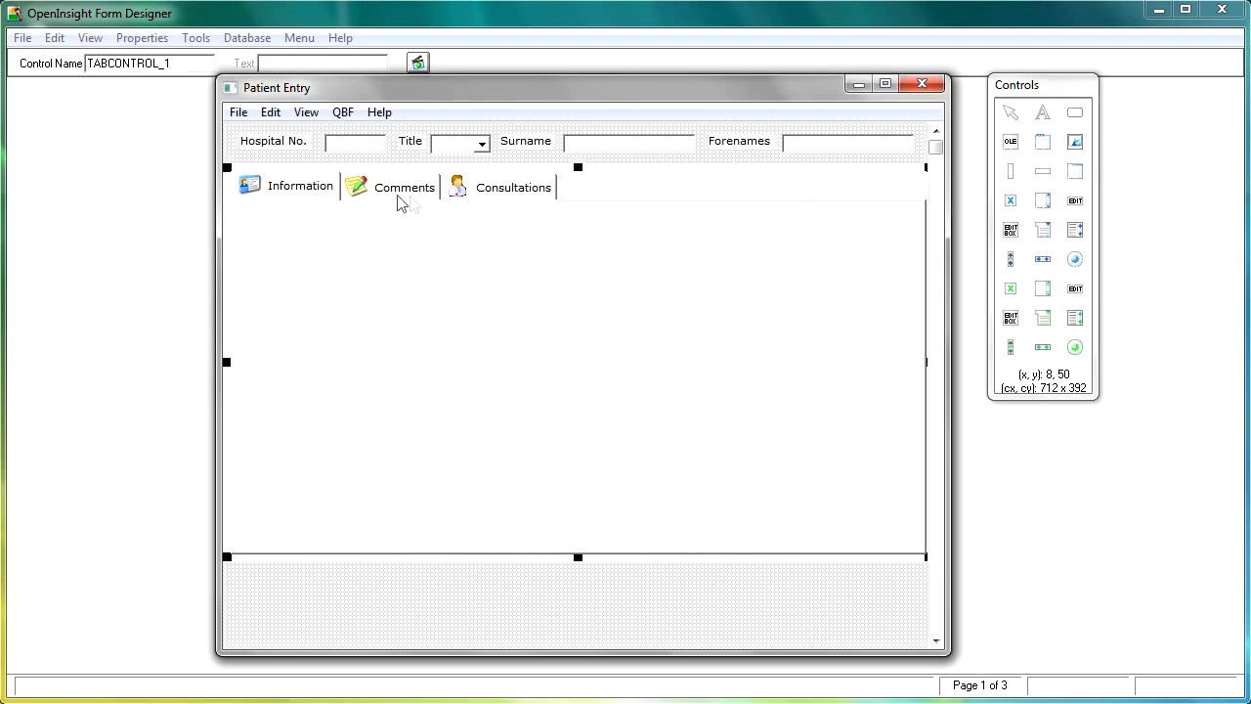
Test-run the Patient Entry form, saving its changes.
click(490, 612)
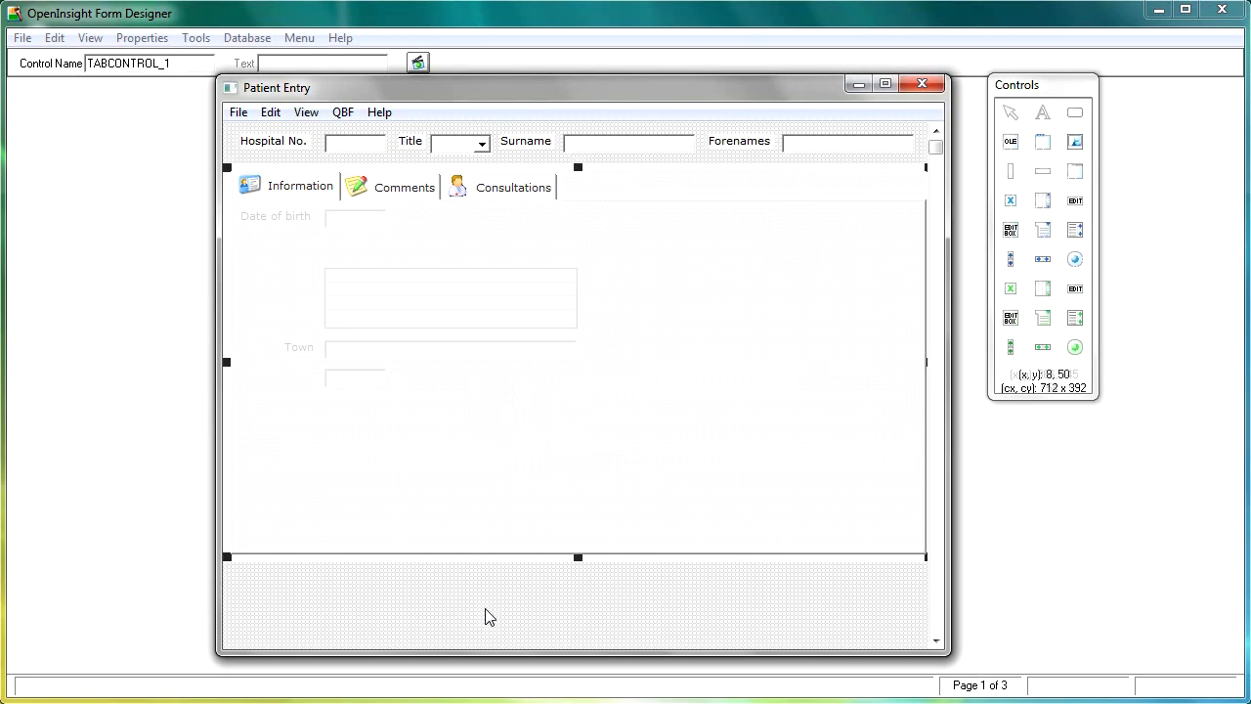
click(417, 63)
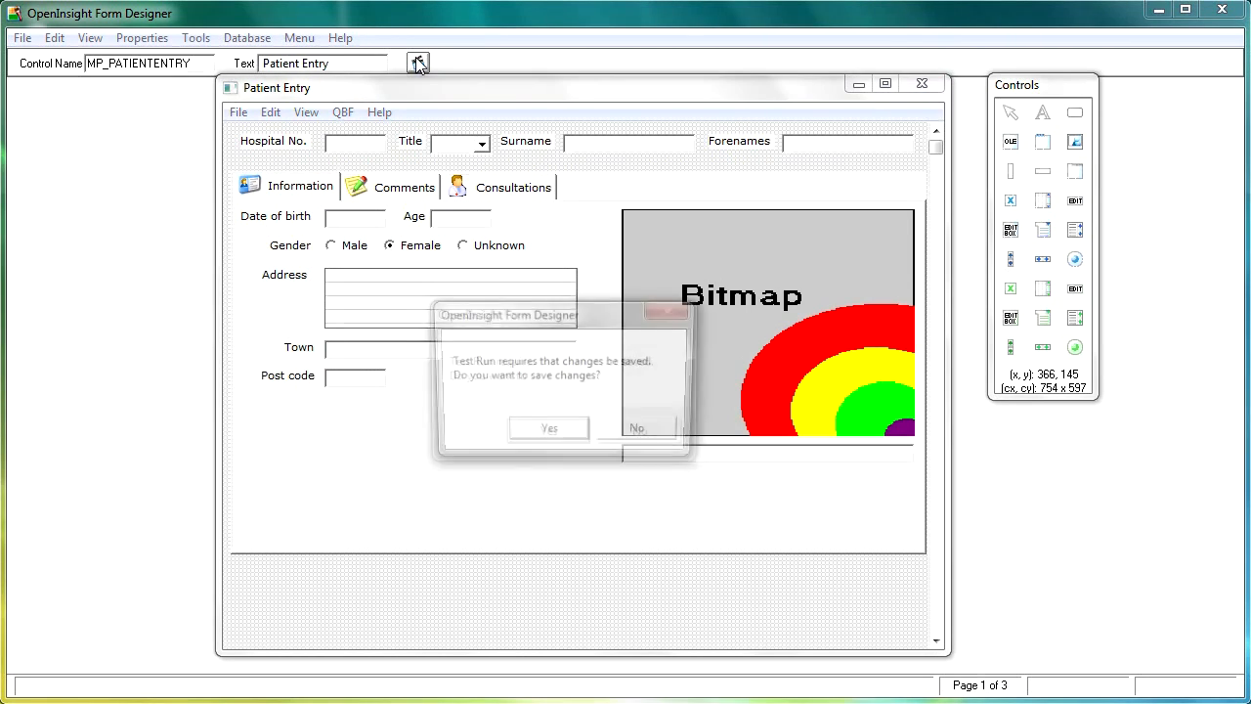
click(547, 433)
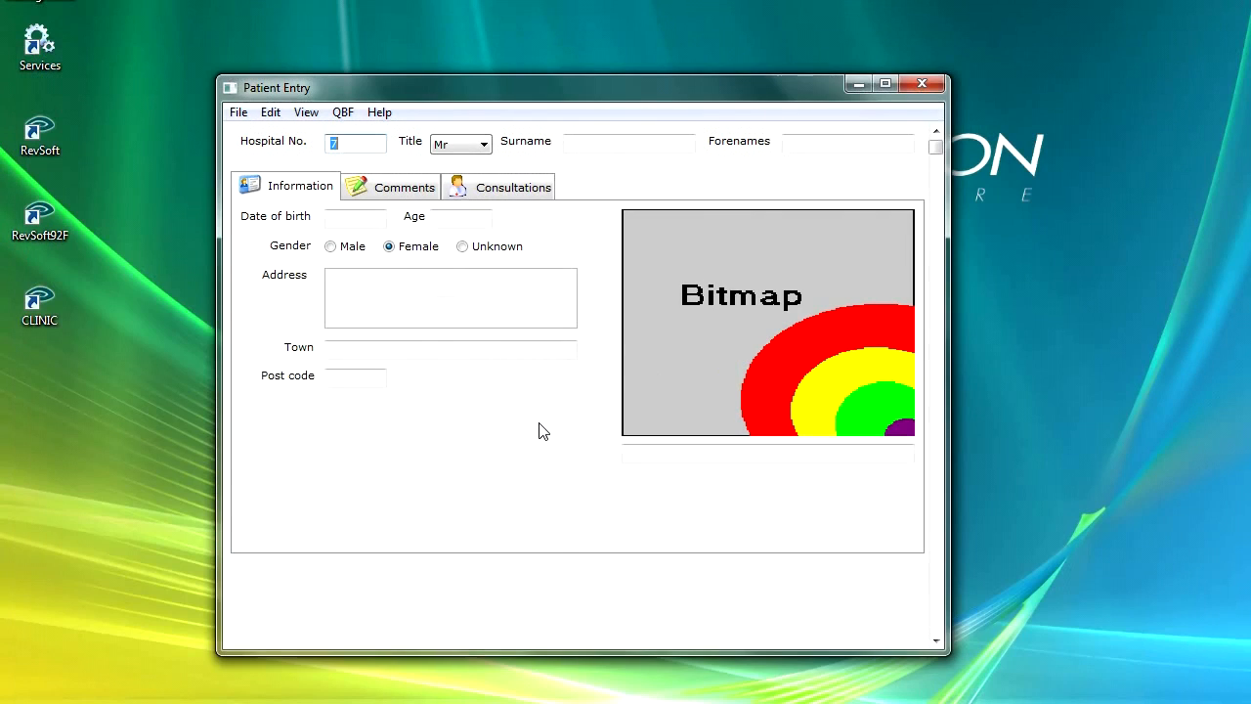
View the Comments, Consultations and Information tabs in turn on the running Patient Entry form.
click(391, 193)
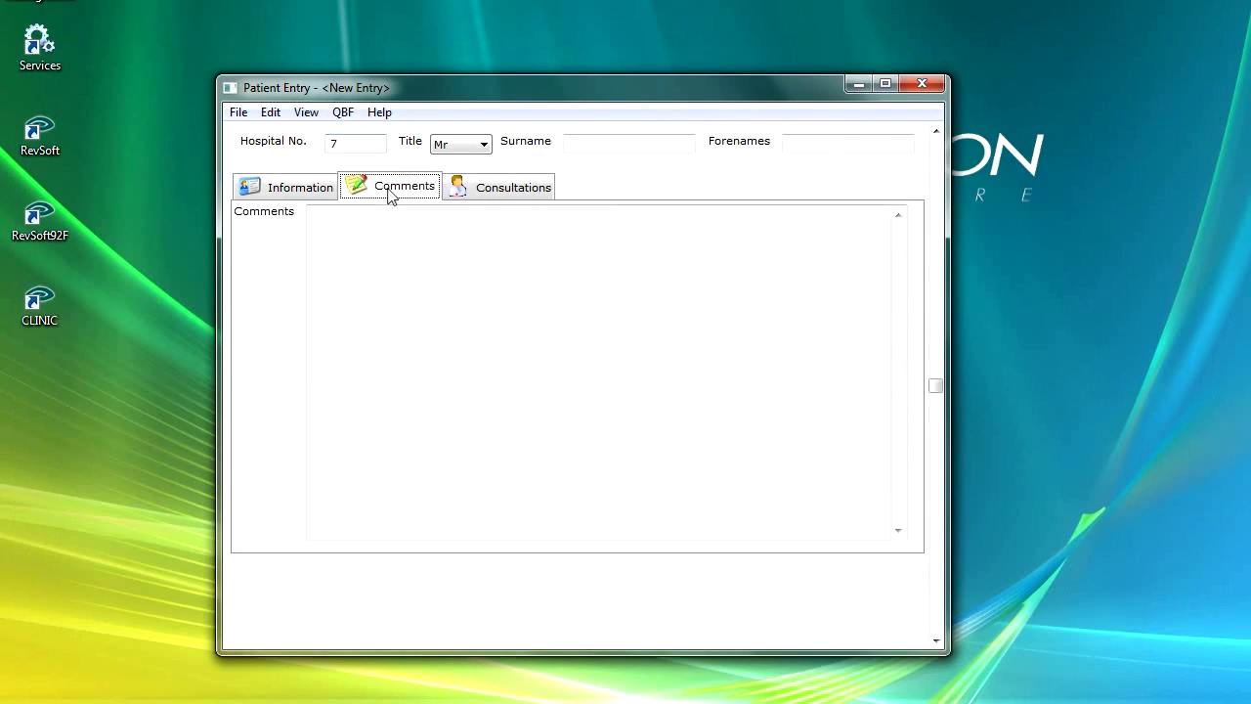
click(477, 192)
click(308, 191)
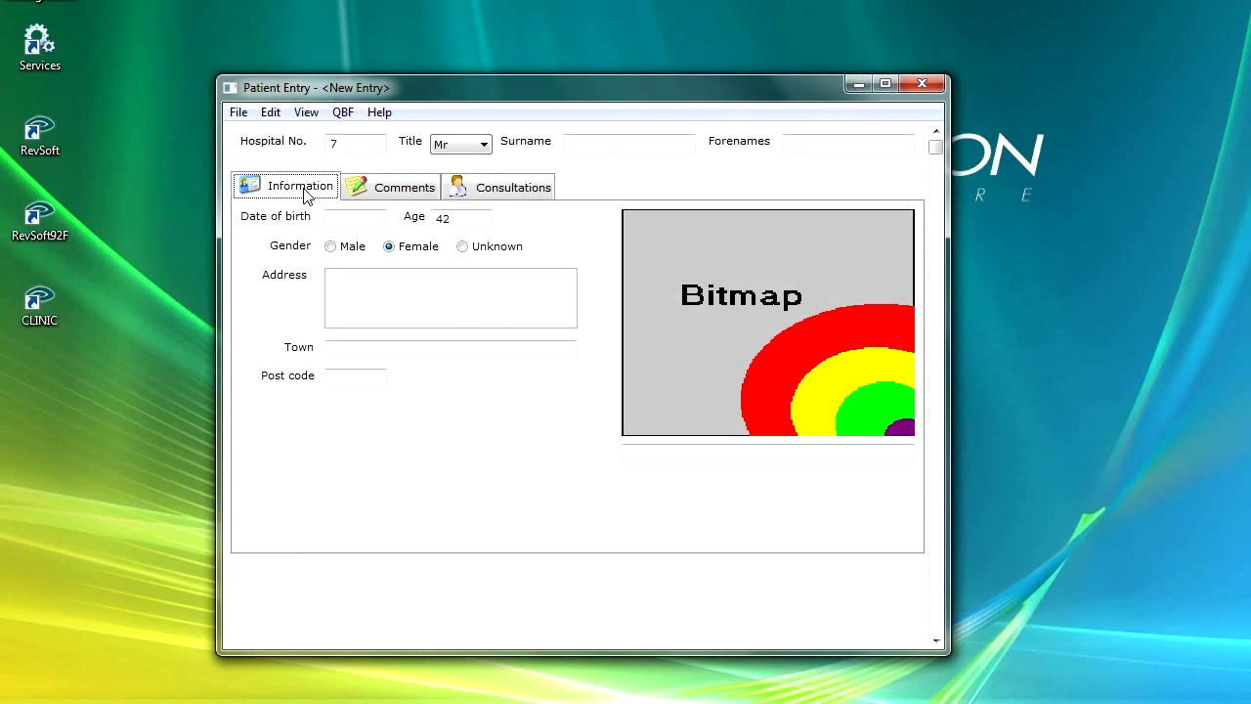